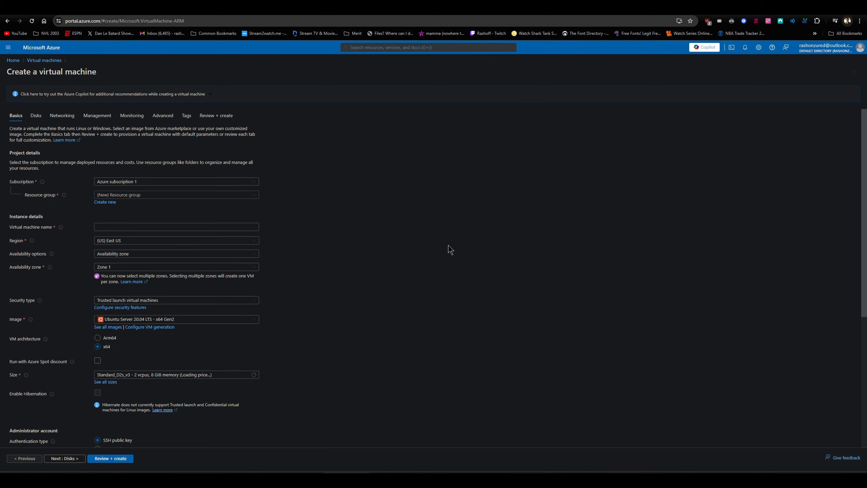
# Name the new virtual machine VM1 and place it in the azurebootcamp resource group
pyautogui.click(157, 228)
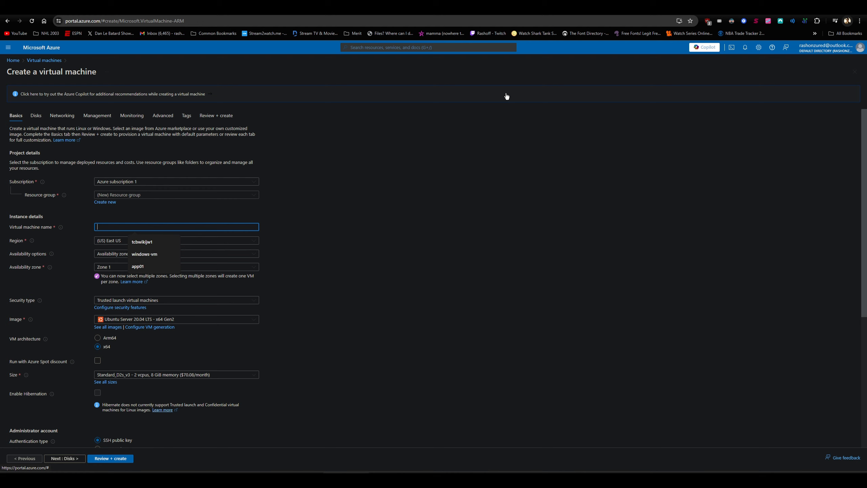
pyautogui.write('VM1')
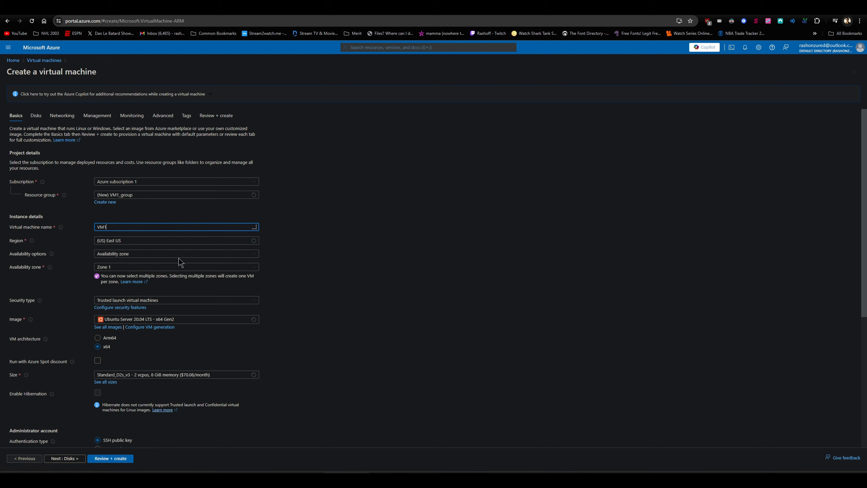
pyautogui.click(153, 196)
pyautogui.click(128, 228)
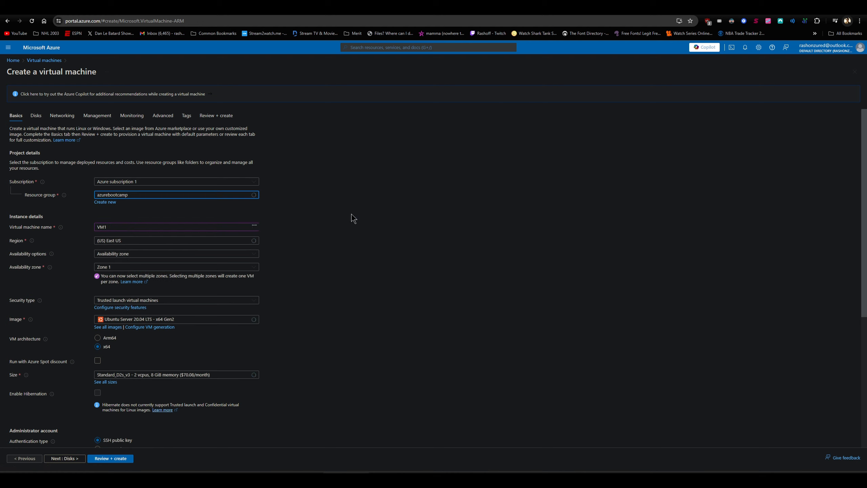
# Set VM1's availability to no infrastructure redundancy required and its security type to Standard
pyautogui.click(168, 256)
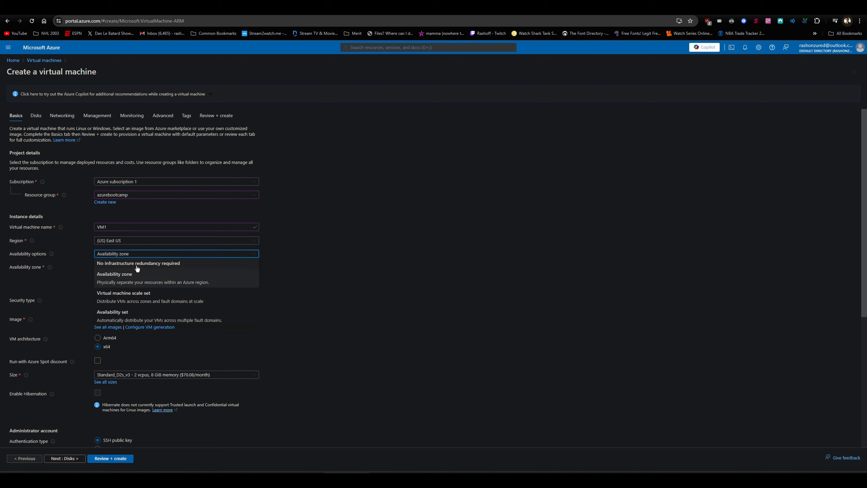
pyautogui.click(145, 267)
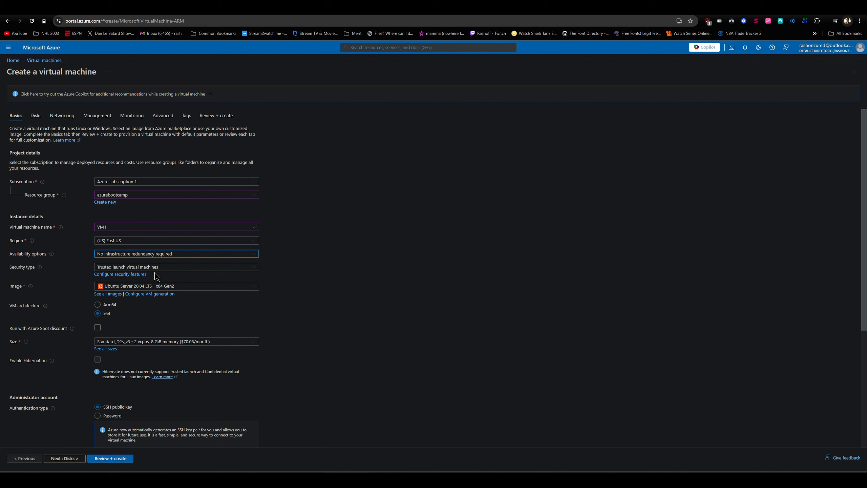
pyautogui.click(152, 270)
pyautogui.click(146, 278)
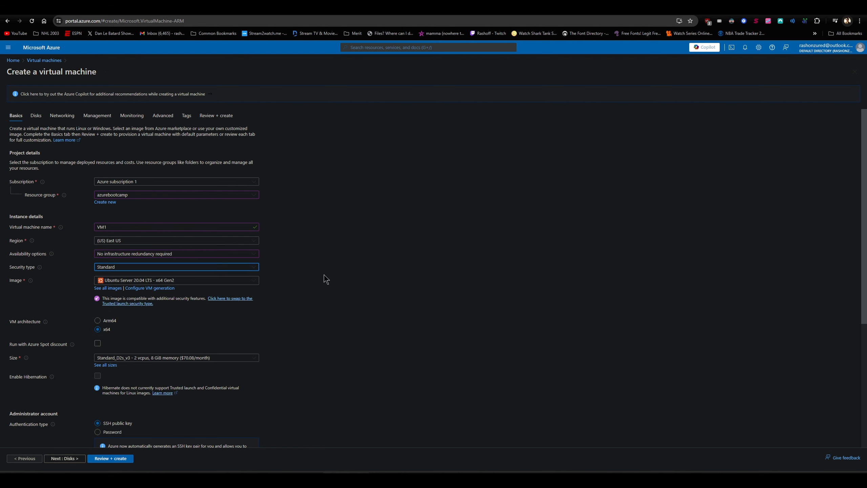
# Set VM1's SSH public key source to an existing key stored in Azure and choose the stored key tcbvmkey
pyautogui.scroll(-3, 321, 276)
pyautogui.scroll(-2, 126, 286)
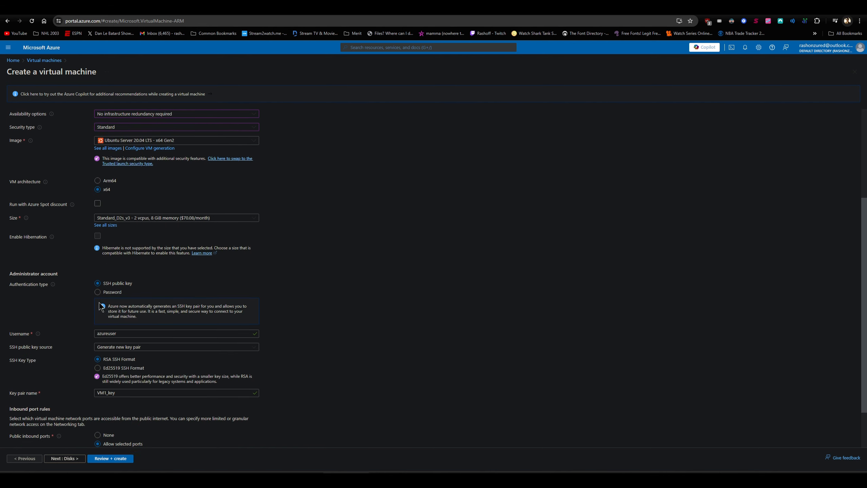
pyautogui.click(119, 317)
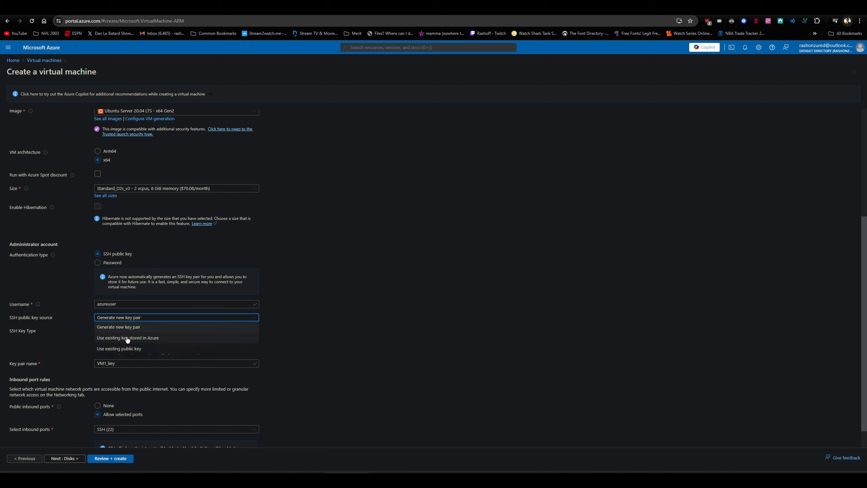
pyautogui.click(128, 339)
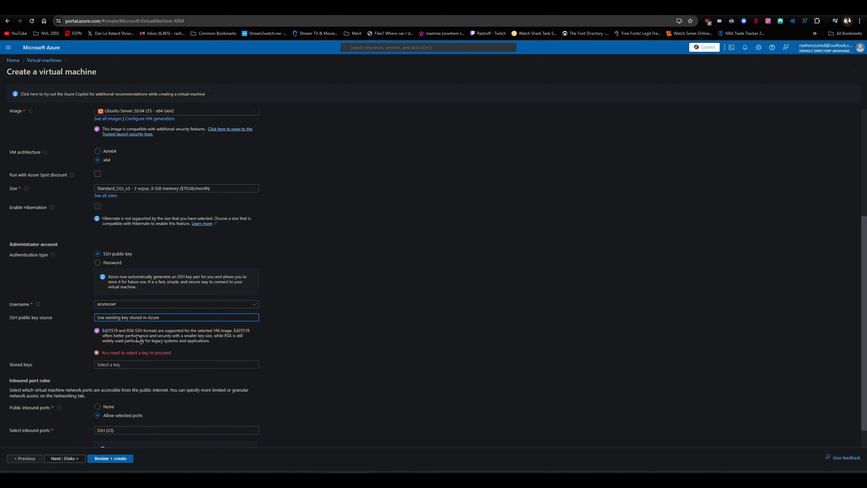
pyautogui.click(133, 365)
pyautogui.click(132, 399)
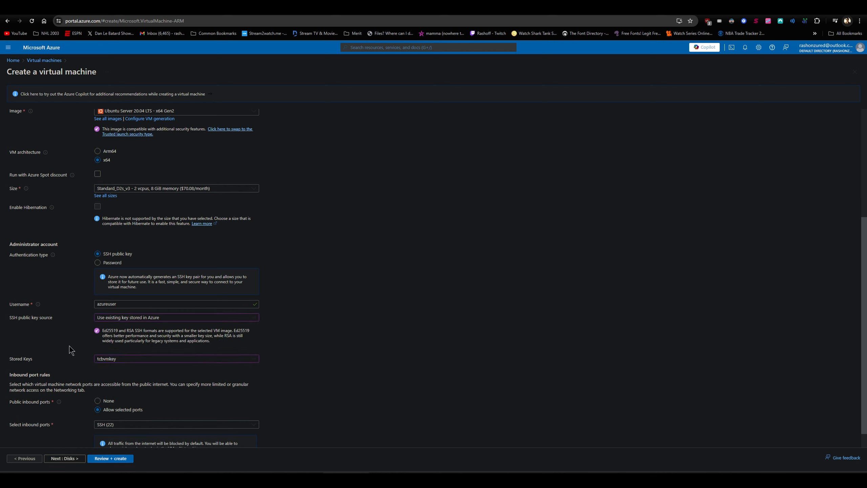
# Check VM1's basic settings, validate the configuration and start its deployment
pyautogui.scroll(-1, 70, 349)
pyautogui.scroll(5, 89, 369)
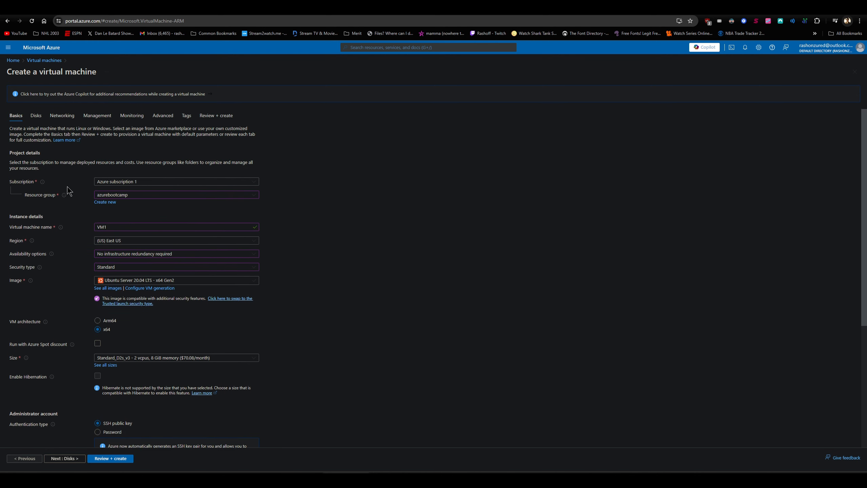
pyautogui.scroll(-5, 70, 202)
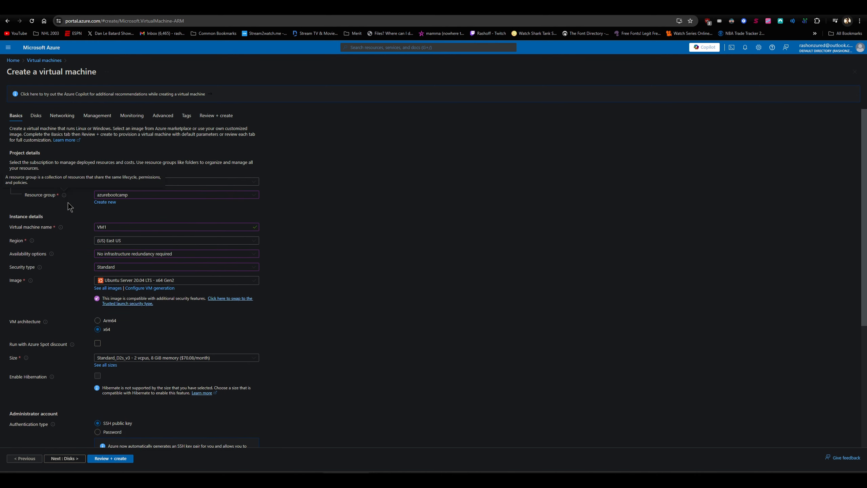
pyautogui.click(116, 460)
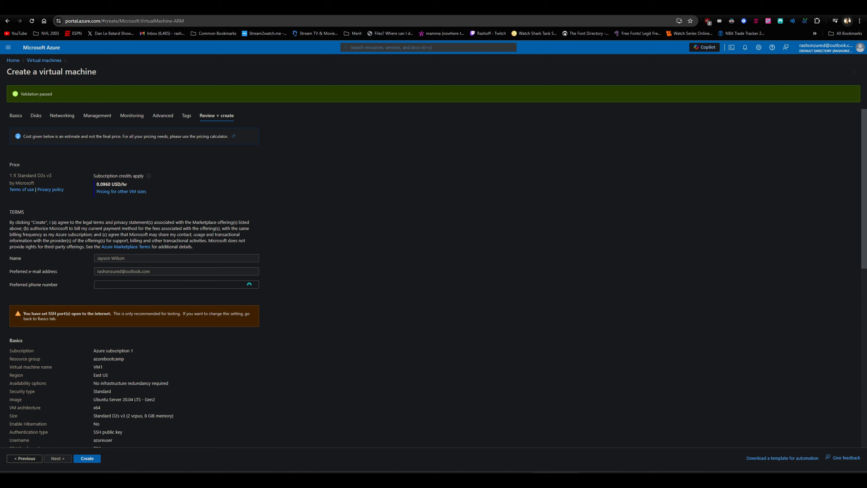
pyautogui.click(91, 460)
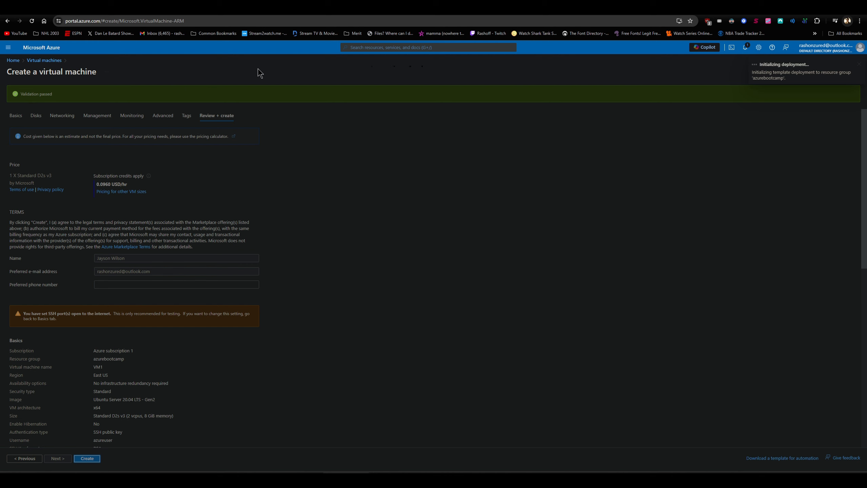
# Go to the Virtual machines service and start creating a second Azure virtual machine
pyautogui.click(406, 46)
pyautogui.write('VM')
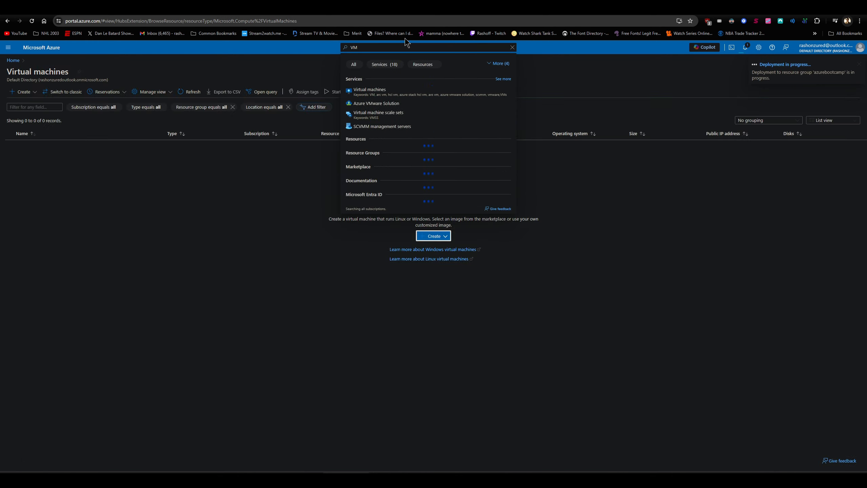
pyautogui.click(418, 48)
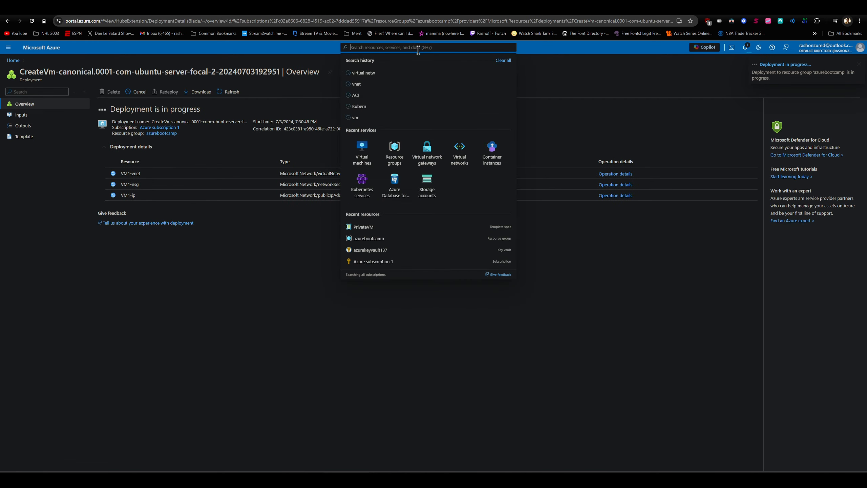
pyautogui.click(365, 157)
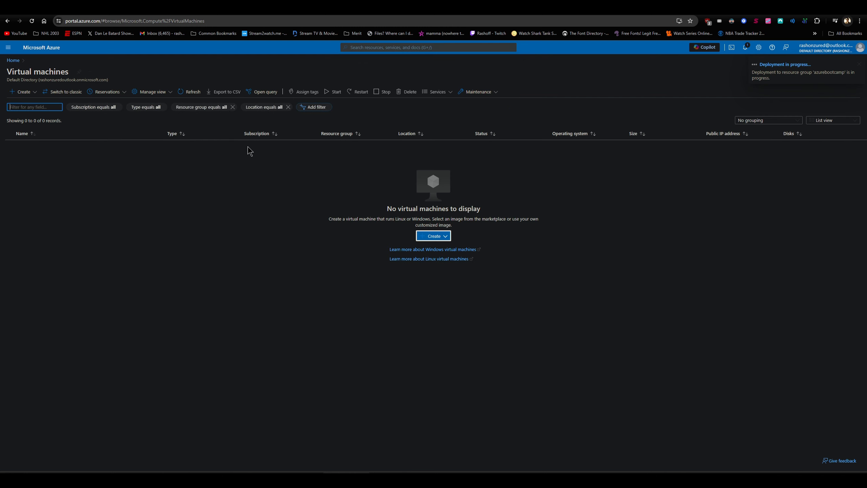
pyautogui.click(434, 236)
pyautogui.click(434, 254)
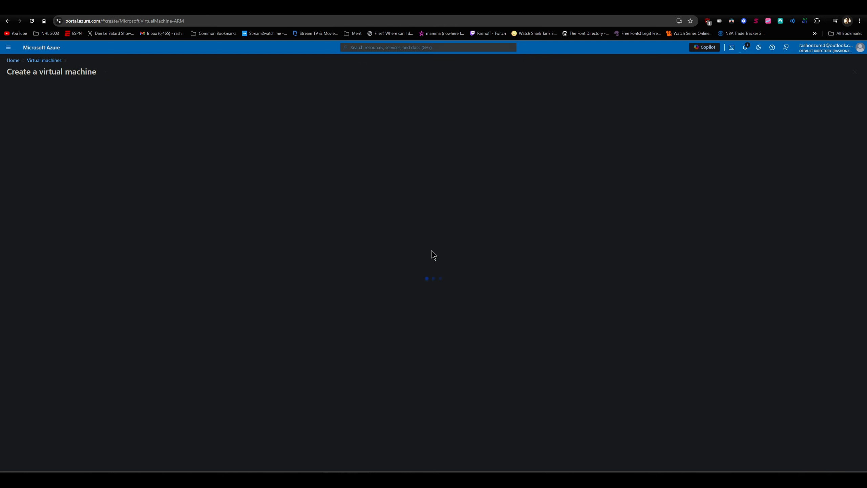
# Assign the second virtual machine to the azurebootcamp resource group and name it VM2
pyautogui.click(139, 199)
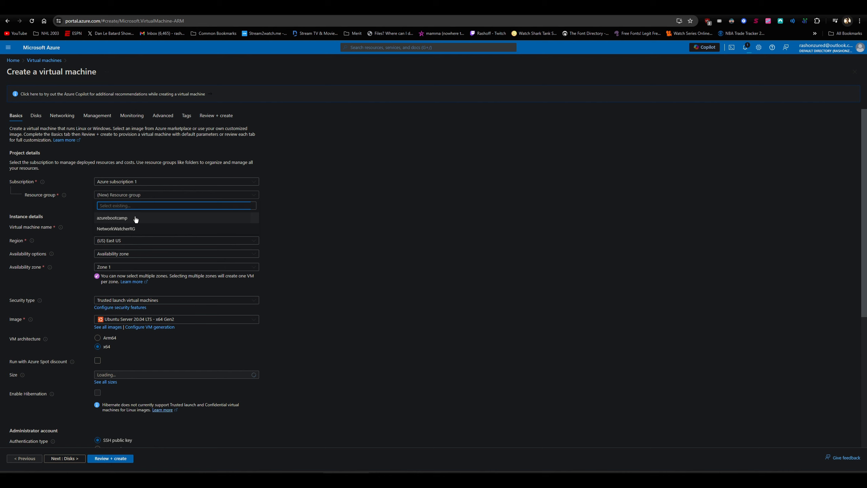
pyautogui.click(136, 218)
pyautogui.click(136, 226)
pyautogui.write('VM2')
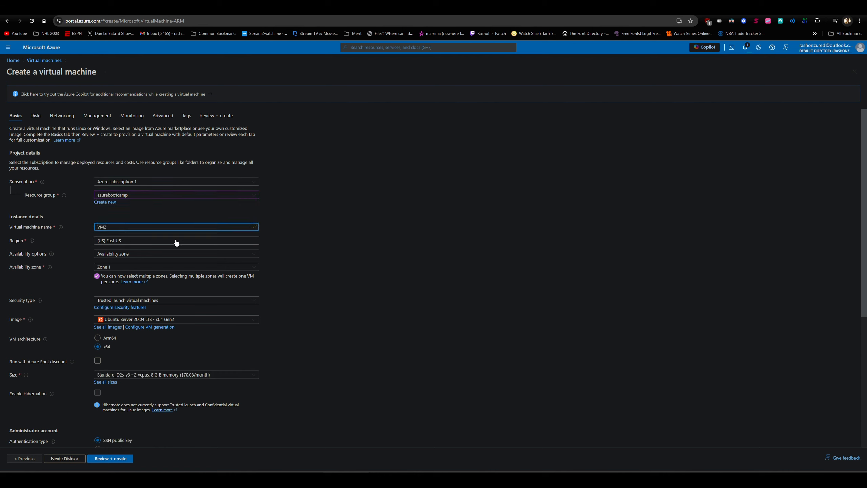
pyautogui.click(145, 241)
pyautogui.click(73, 256)
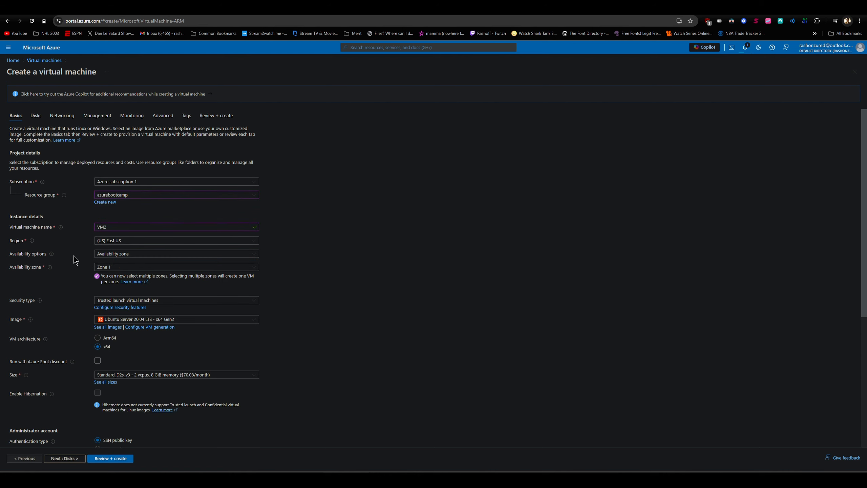
# Set VM2's availability to no infrastructure redundancy required and its security type to Standard
pyautogui.click(123, 256)
pyautogui.click(123, 264)
pyautogui.click(120, 267)
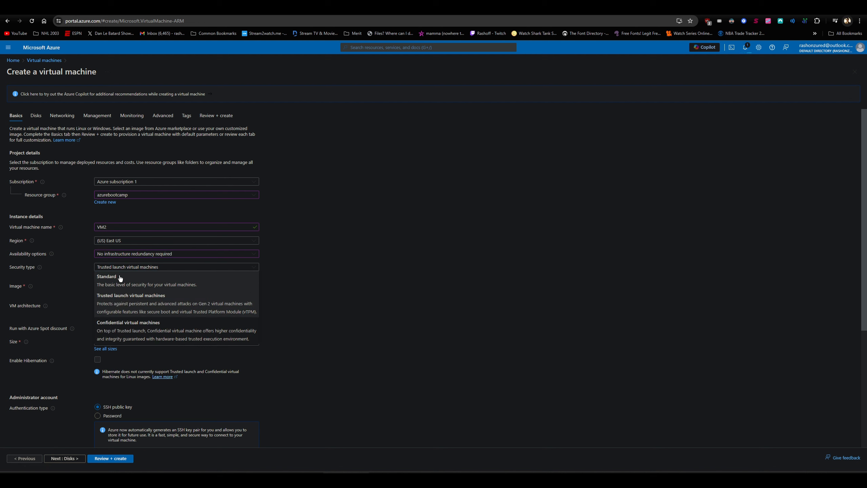
pyautogui.click(120, 277)
# Have VM2 use an existing SSH key stored in Azure, selecting the stored key tcbvmkey
pyautogui.scroll(-6, 311, 271)
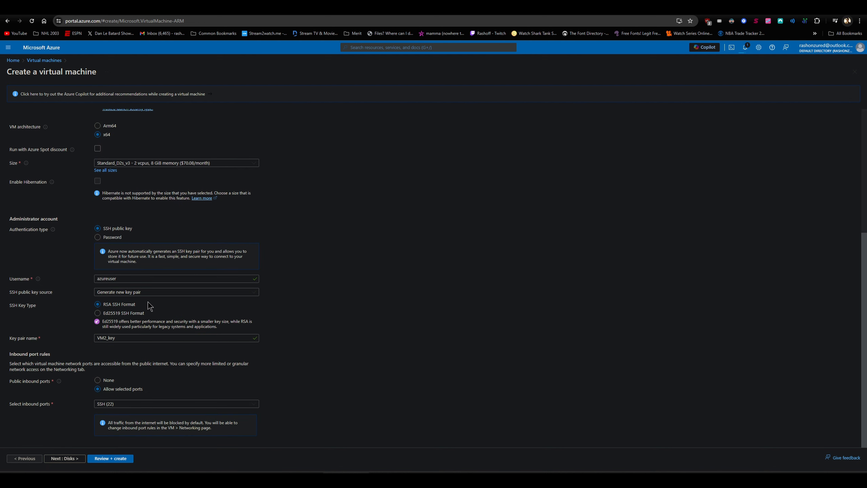
pyautogui.click(147, 292)
pyautogui.click(133, 314)
pyautogui.click(126, 340)
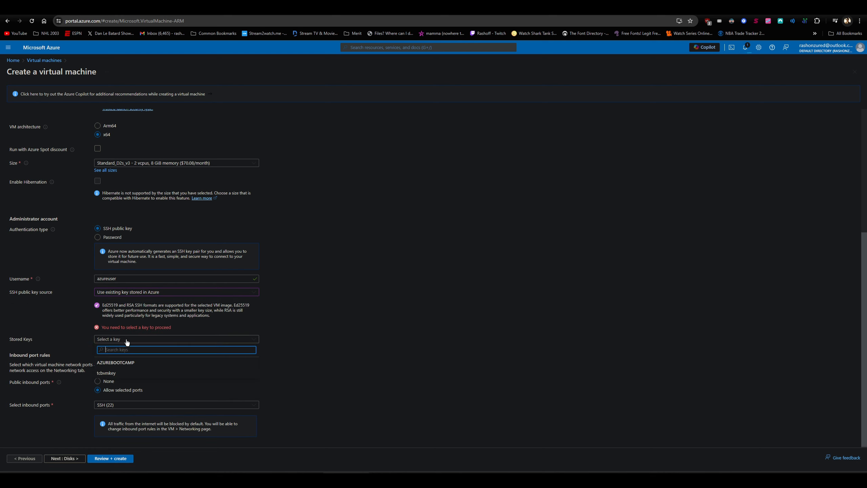
pyautogui.click(117, 361)
pyautogui.click(352, 282)
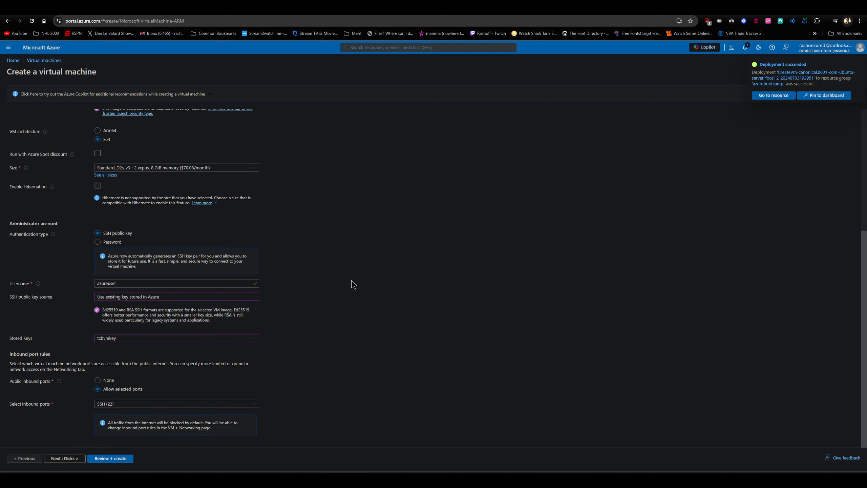
# Validate VM2's configuration, review its summary and start its deployment
pyautogui.click(112, 458)
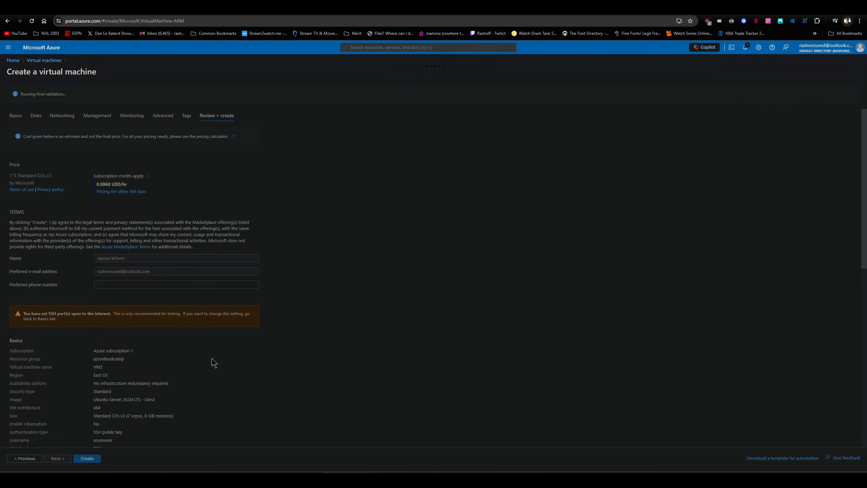
pyautogui.scroll(-4, 94, 324)
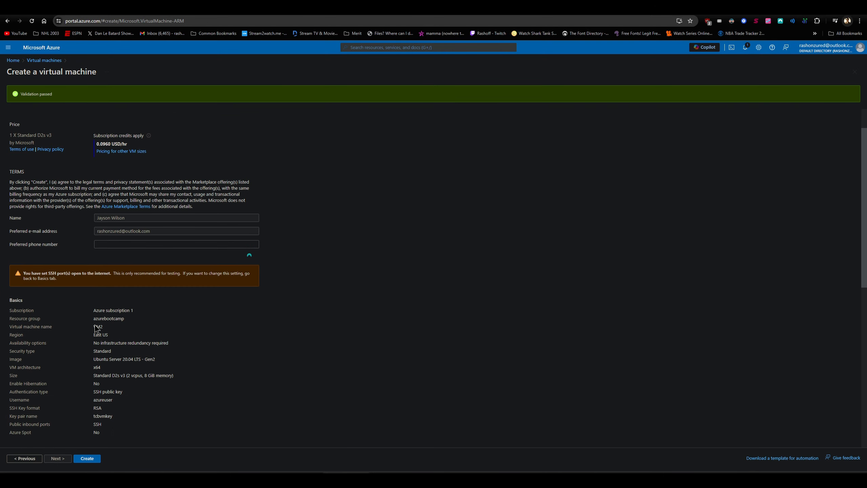
pyautogui.click(90, 458)
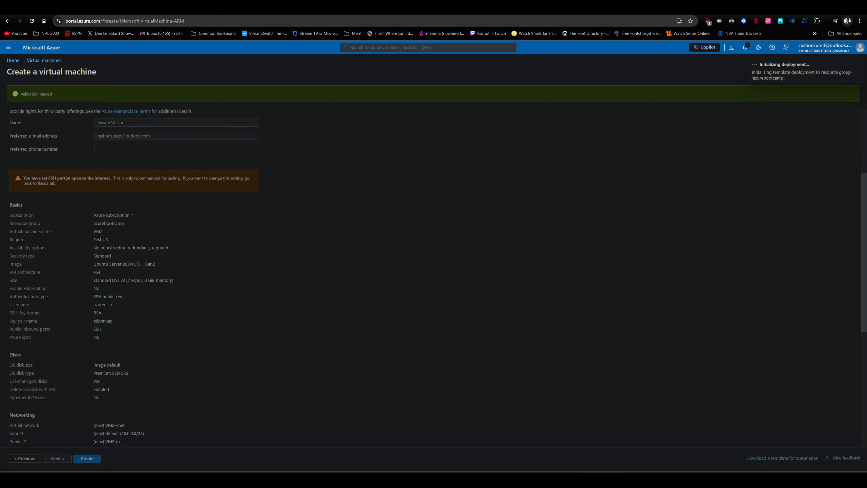
# Go to the Storage accounts service and start creating a new storage account
pyautogui.click(432, 48)
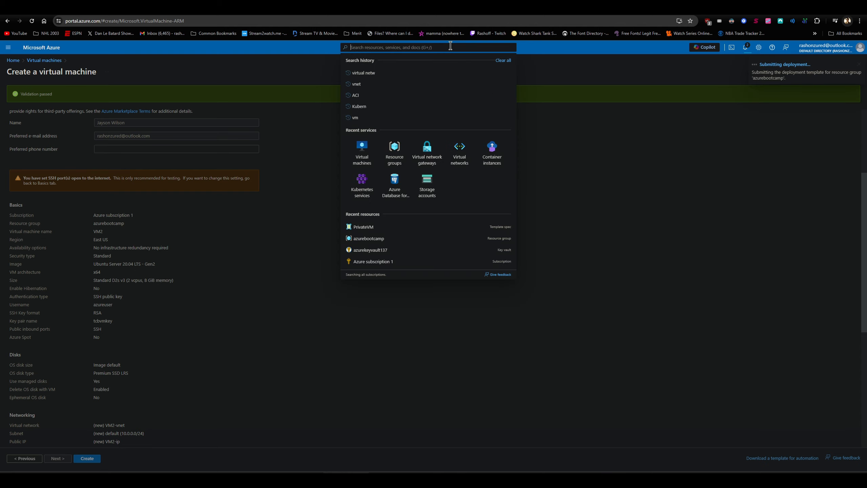
pyautogui.click(432, 48)
pyautogui.click(422, 187)
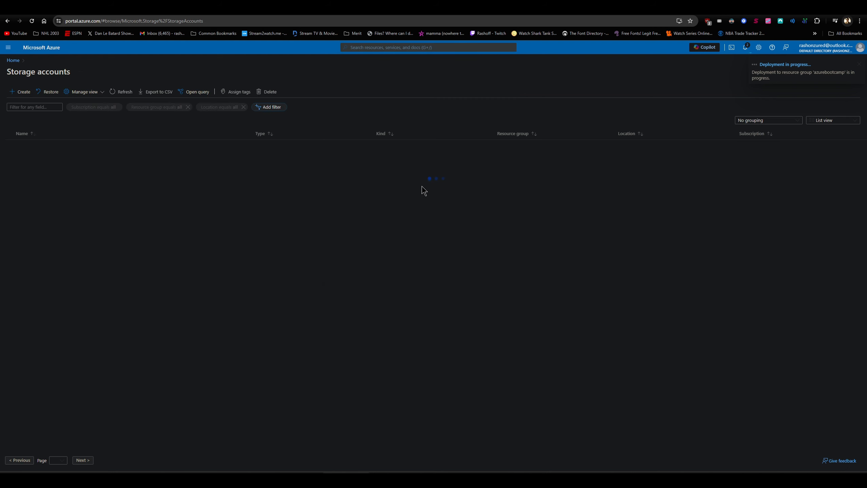
pyautogui.click(437, 249)
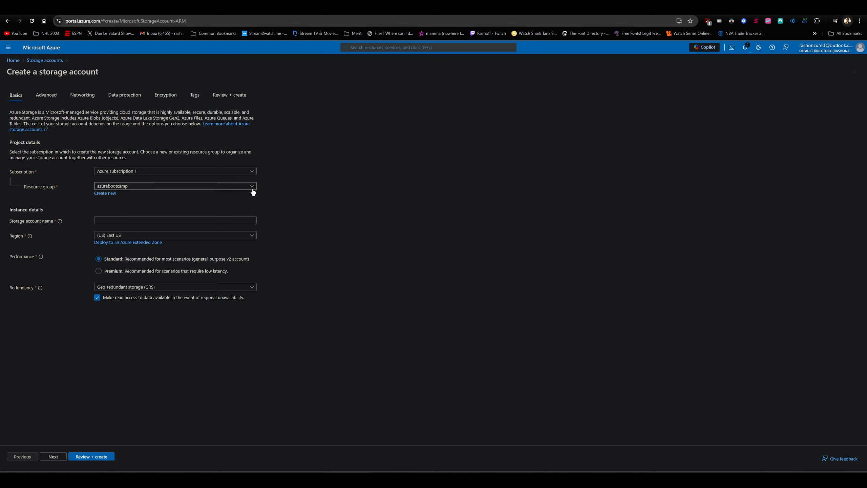
# Name the new storage account storagejw in lowercase letters
pyautogui.click(246, 221)
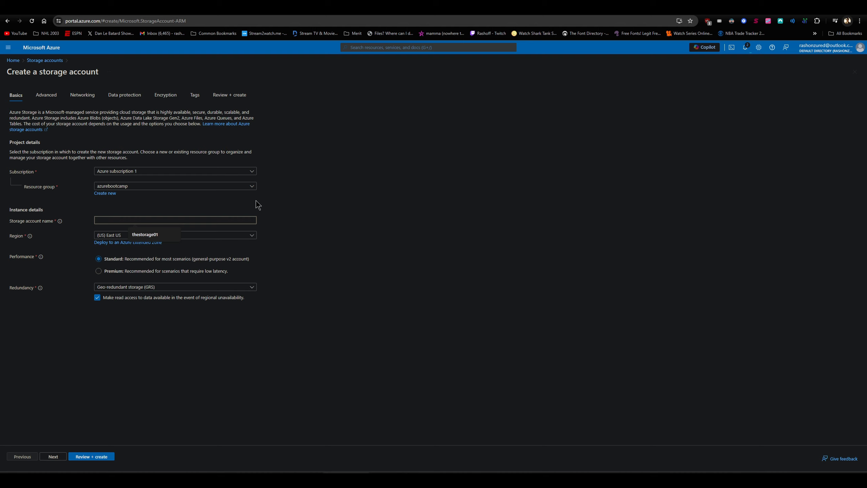
pyautogui.write('STOR')
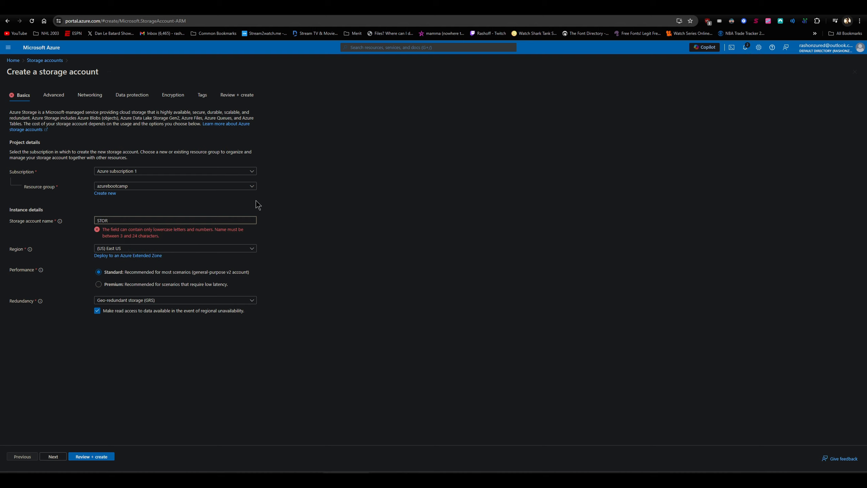
pyautogui.press('BackSpace')
pyautogui.press('BackSpace')
pyautogui.press('BackSpace')
pyautogui.press('BackSpace')
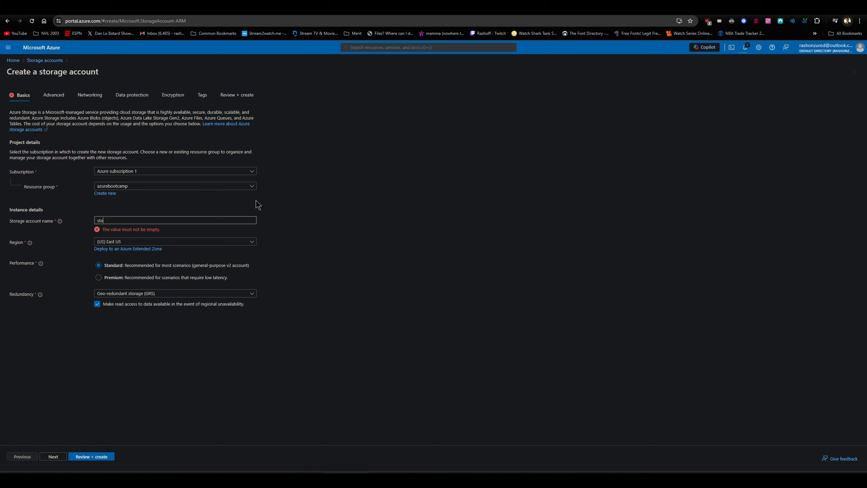
pyautogui.write('storagejw')
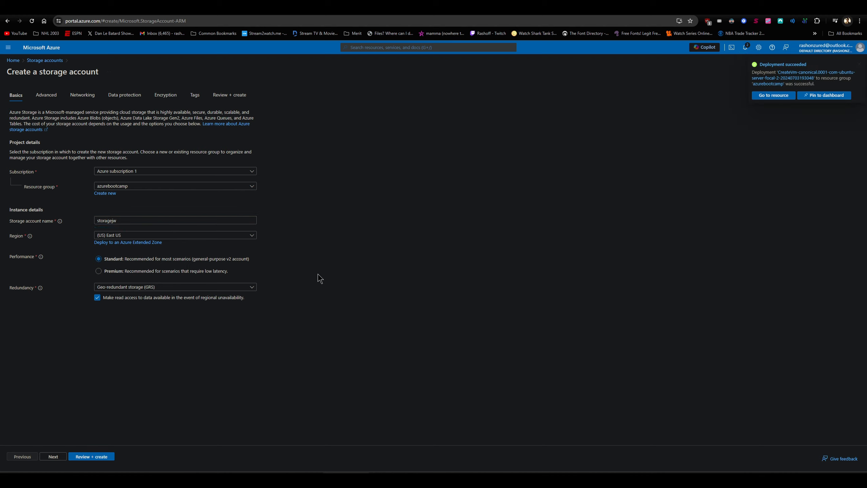
# Review the advanced and networking settings of the storagejw storage account, keep the defaults and create the account
pyautogui.click(48, 97)
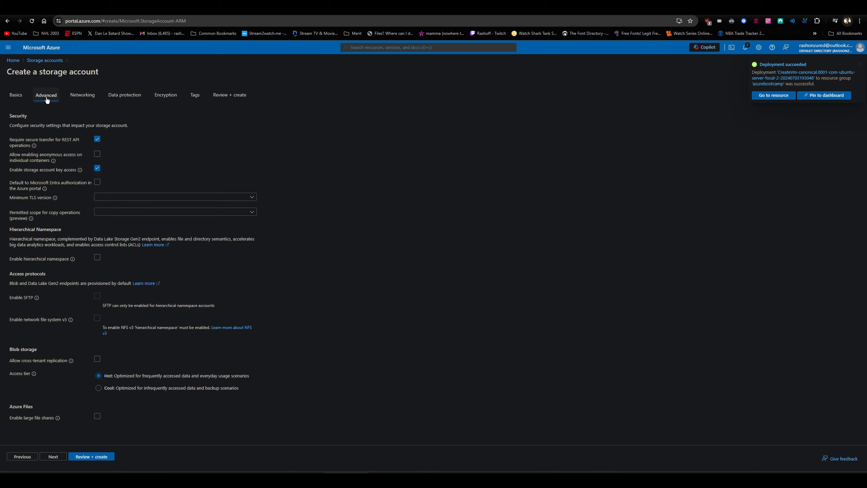
pyautogui.click(78, 97)
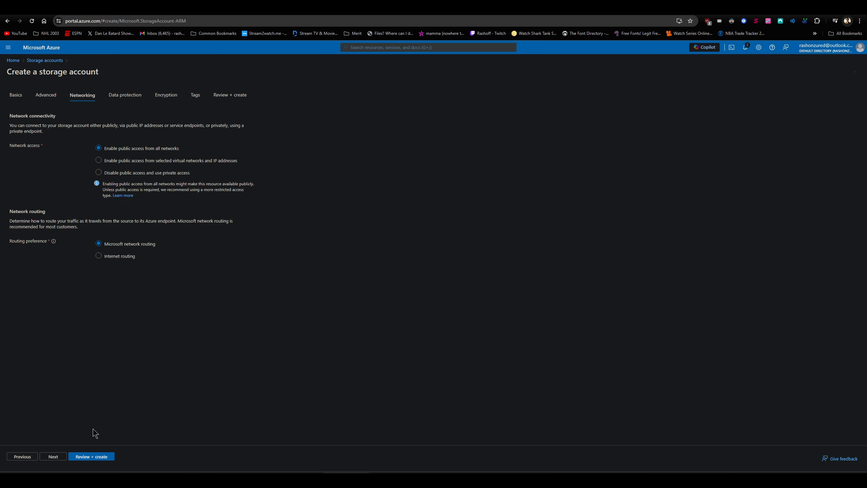
pyautogui.click(87, 456)
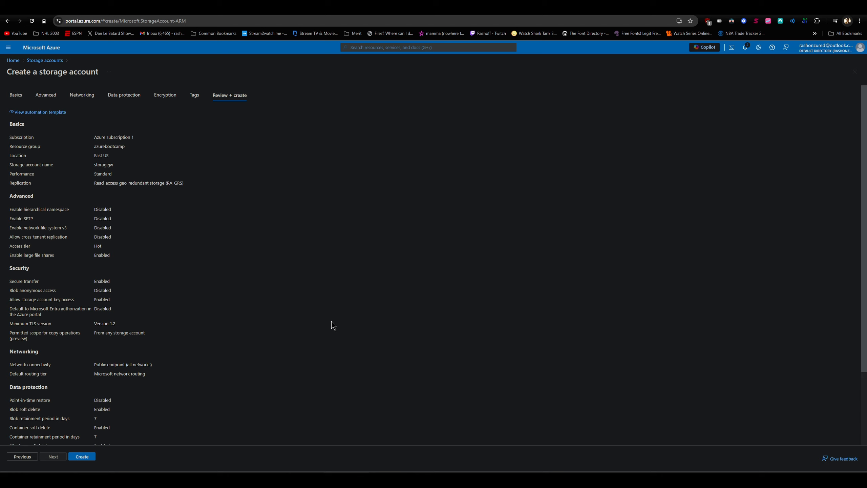
pyautogui.click(87, 458)
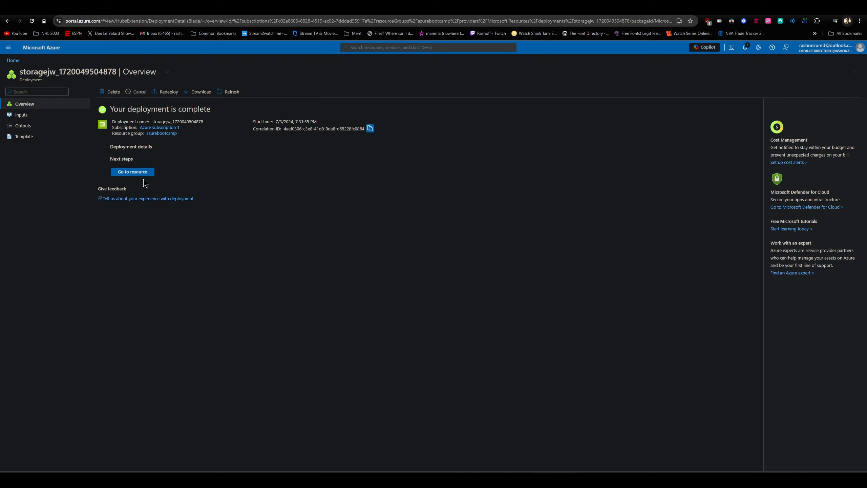
# Go to the deployed storagejw storage account and start a new file share in it
pyautogui.click(143, 175)
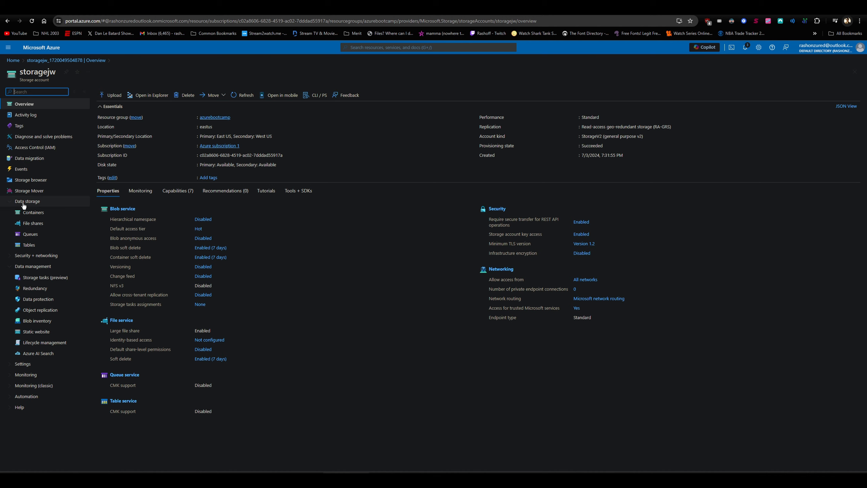
pyautogui.click(39, 228)
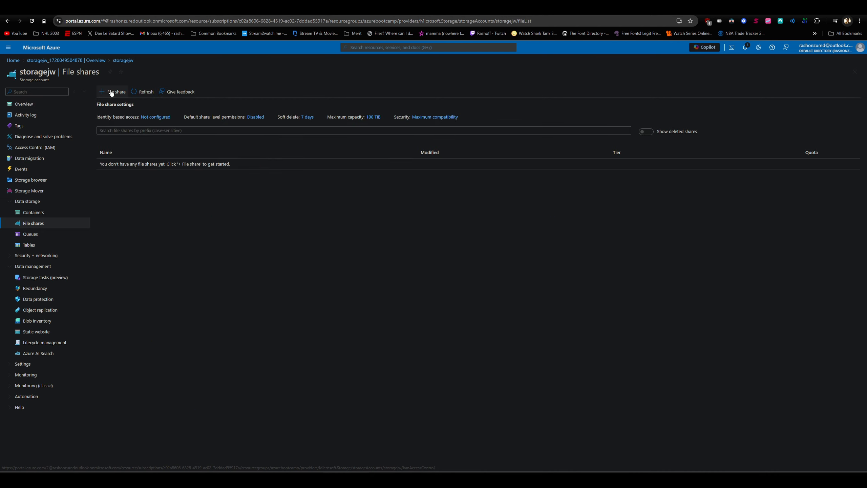
pyautogui.click(111, 92)
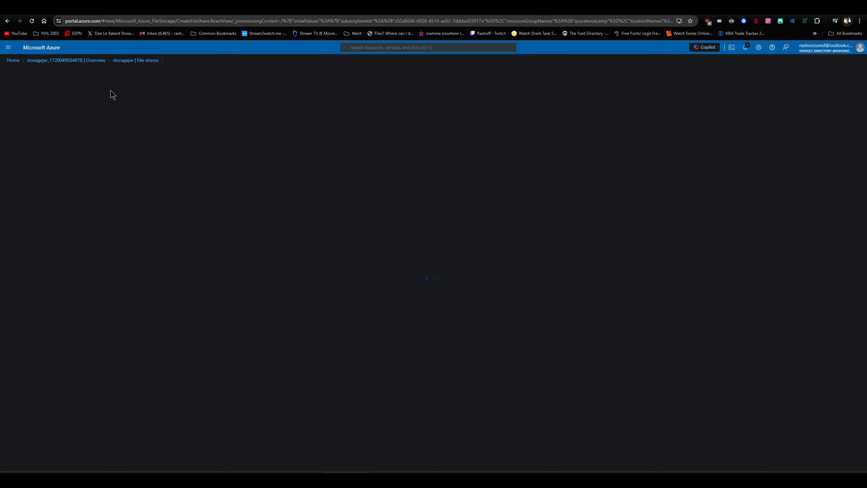
# Create the file share as app-shared with backup enabled, and check the portal notifications for it
pyautogui.click(156, 110)
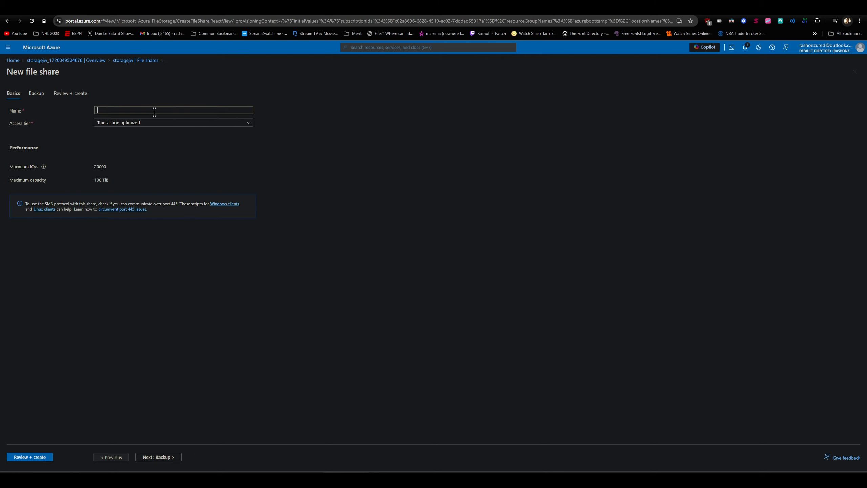
pyautogui.write('app-shared')
pyautogui.click(41, 95)
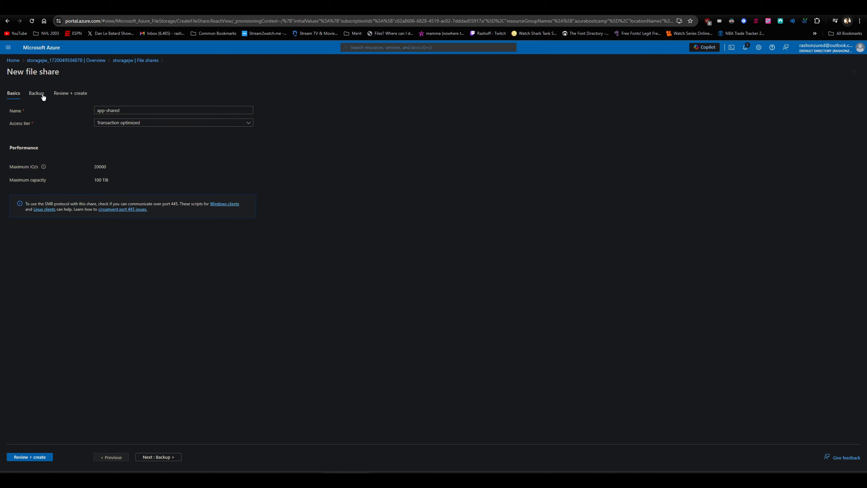
pyautogui.click(67, 94)
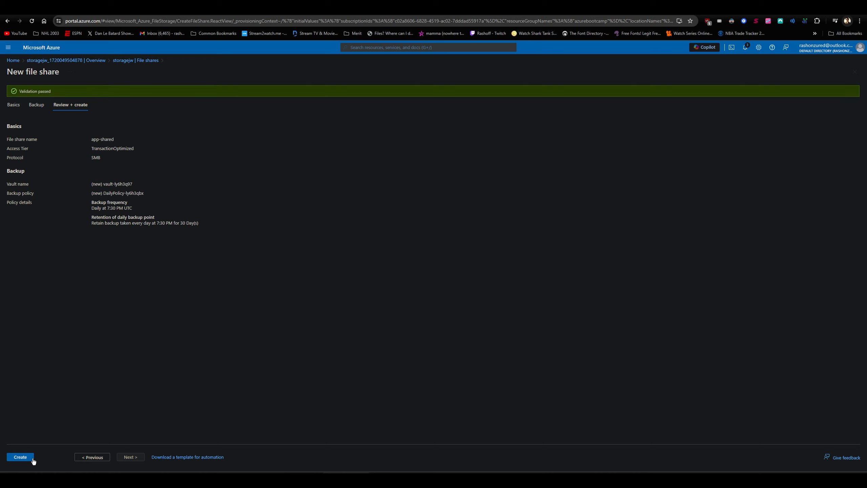
pyautogui.click(21, 457)
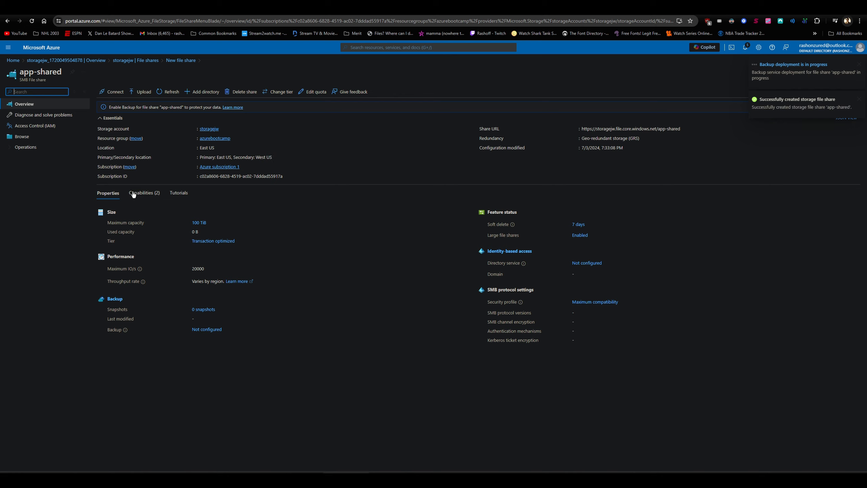
pyautogui.click(746, 48)
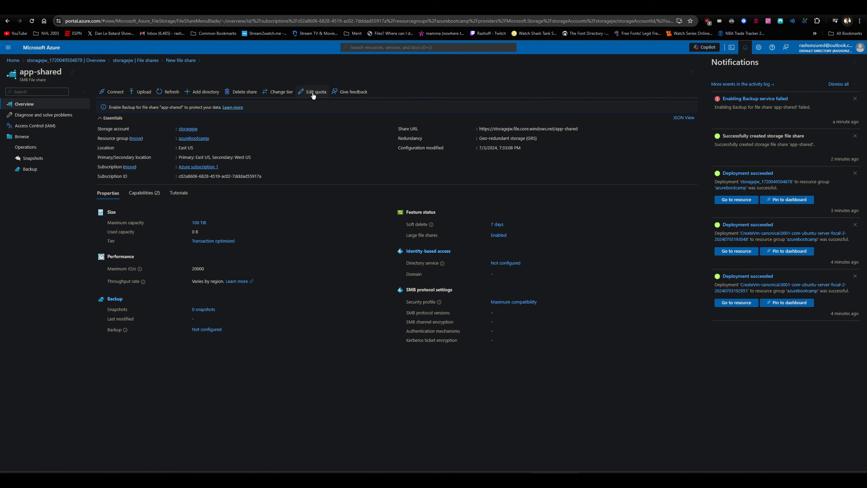
pyautogui.click(855, 63)
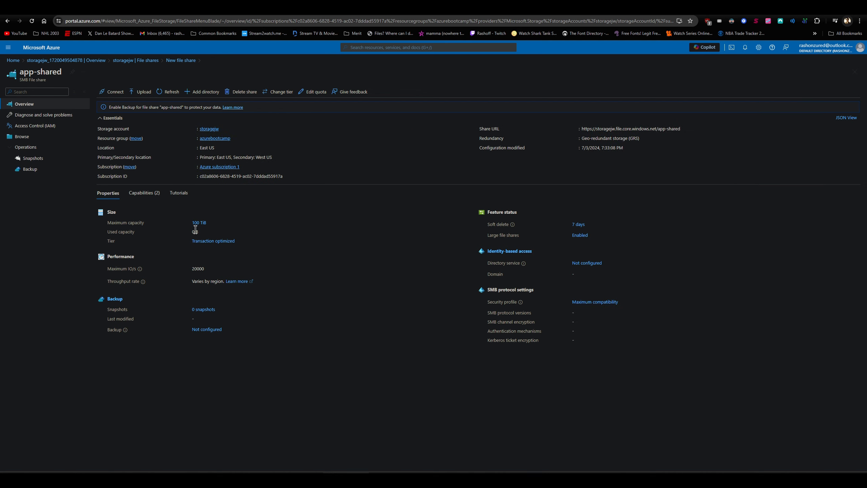
# Set the quota of the app-shared file share to 1 GiB
pyautogui.click(317, 92)
pyautogui.click(131, 125)
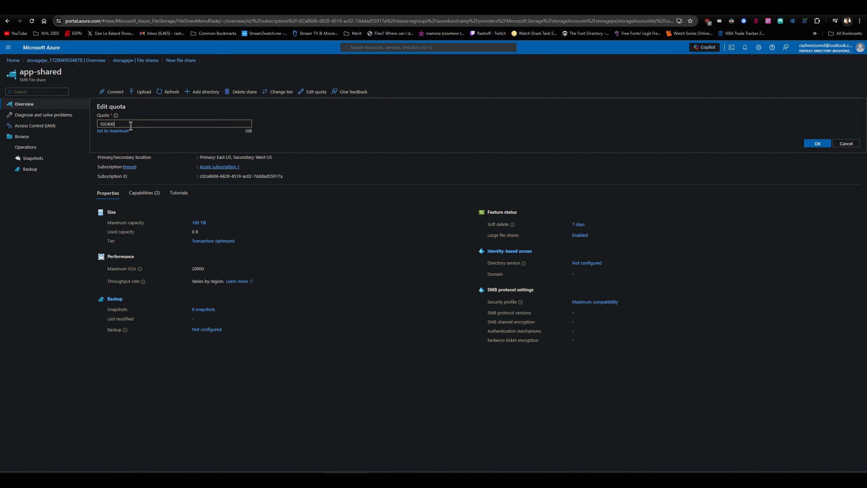
pyautogui.moveTo(130, 125); pyautogui.dragTo(98, 124)
pyautogui.write('1')
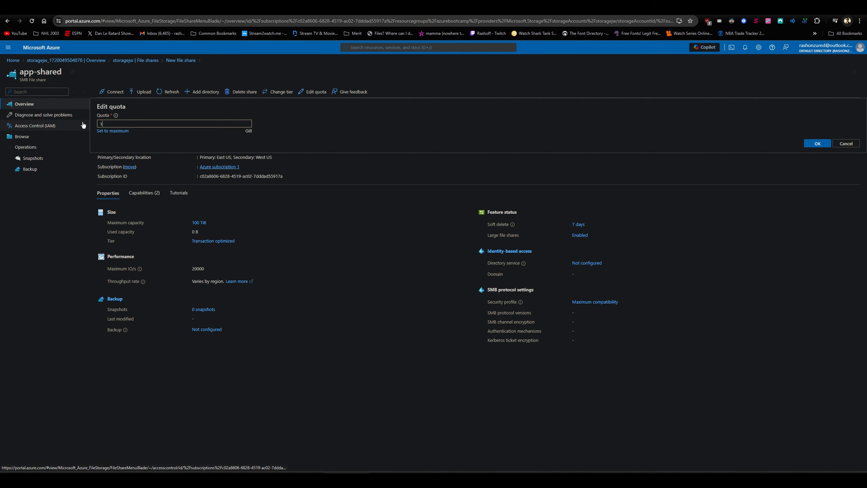
pyautogui.click(816, 144)
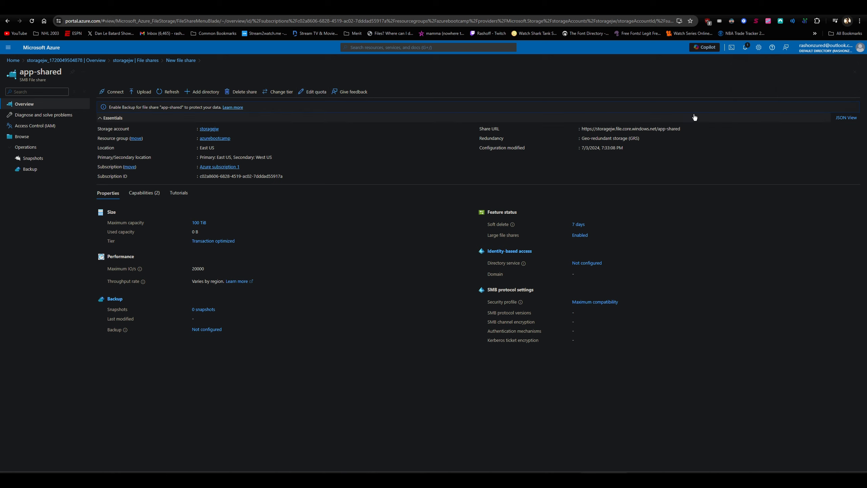
# Generate the Linux connection script for the app-shared file share and copy it to the clipboard
pyautogui.click(111, 96)
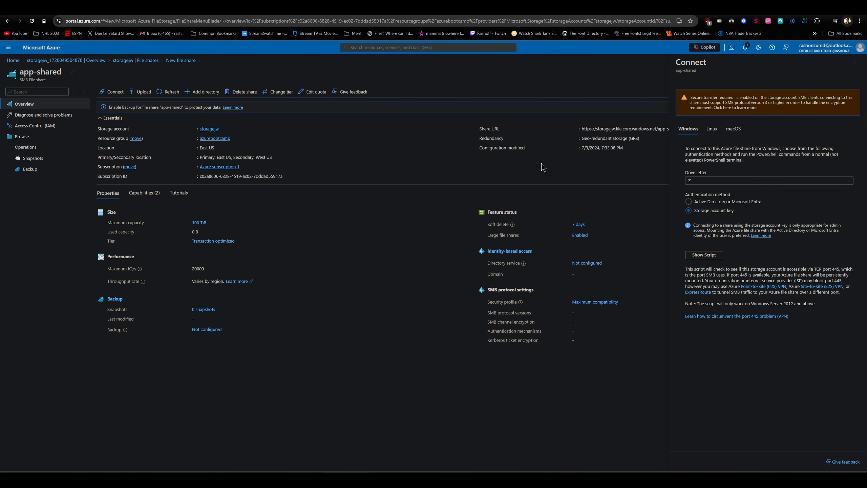
pyautogui.click(712, 132)
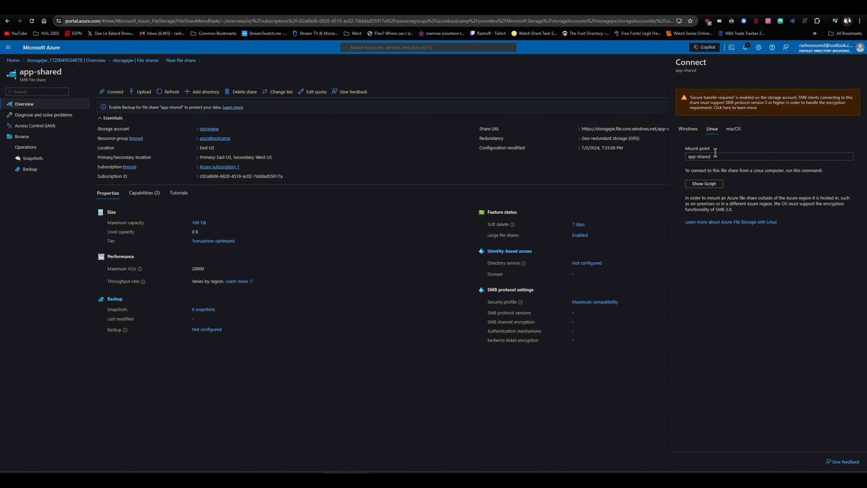
pyautogui.click(704, 184)
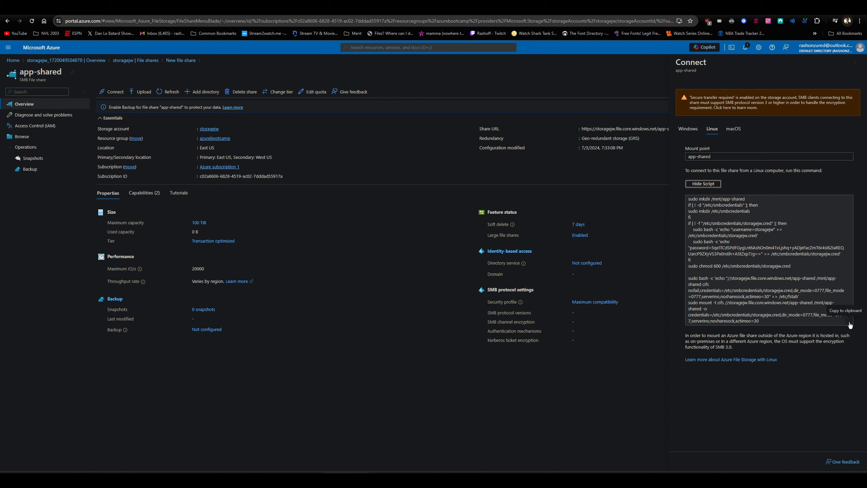
pyautogui.click(851, 325)
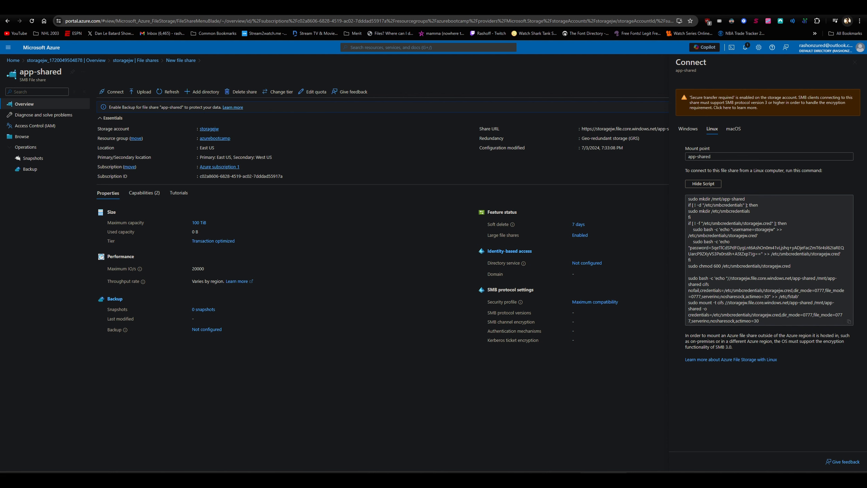
# Switch to Notepad++ and paste the Linux mount script, including the storage account key, into File Share Mount.txt
pyautogui.moveTo(866, 99); pyautogui.dragTo(420, 85)
pyautogui.rightClick(424, 173)
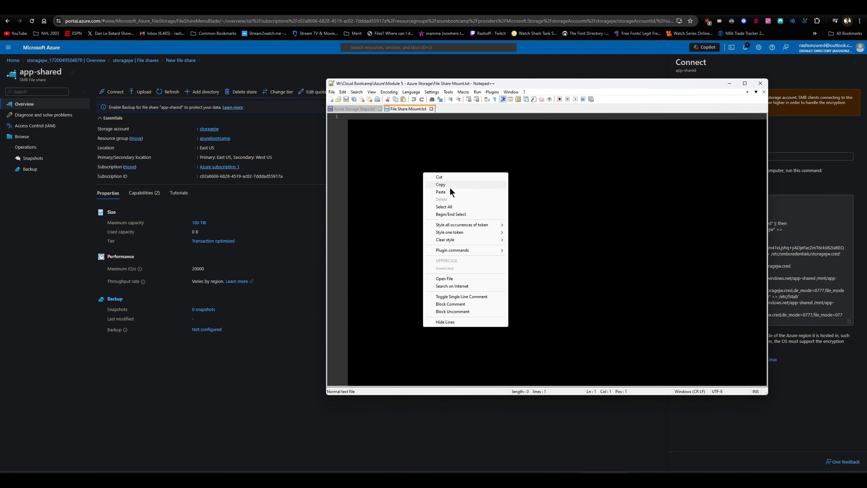
pyautogui.click(454, 191)
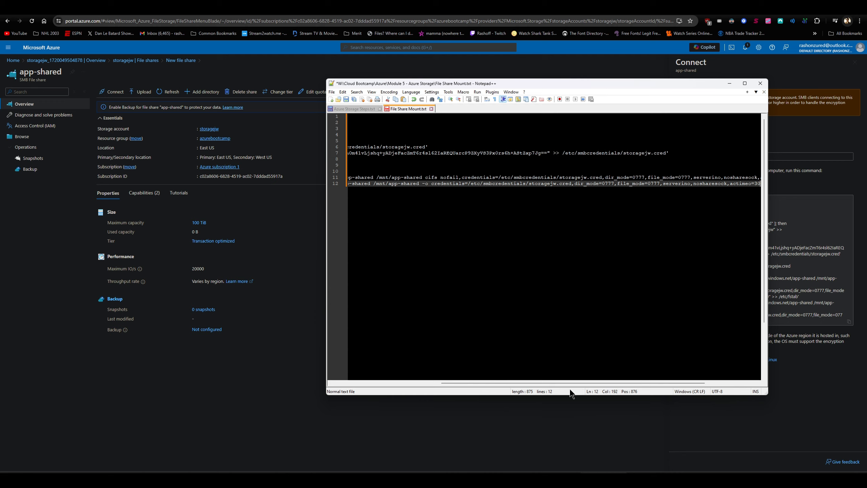
pyautogui.moveTo(570, 383); pyautogui.dragTo(465, 383)
pyautogui.click(413, 141)
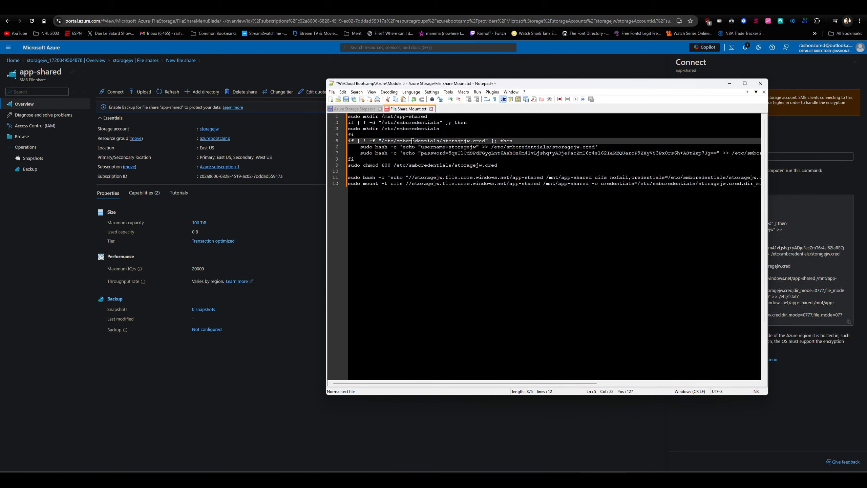
pyautogui.moveTo(468, 84); pyautogui.dragTo(866, 144)
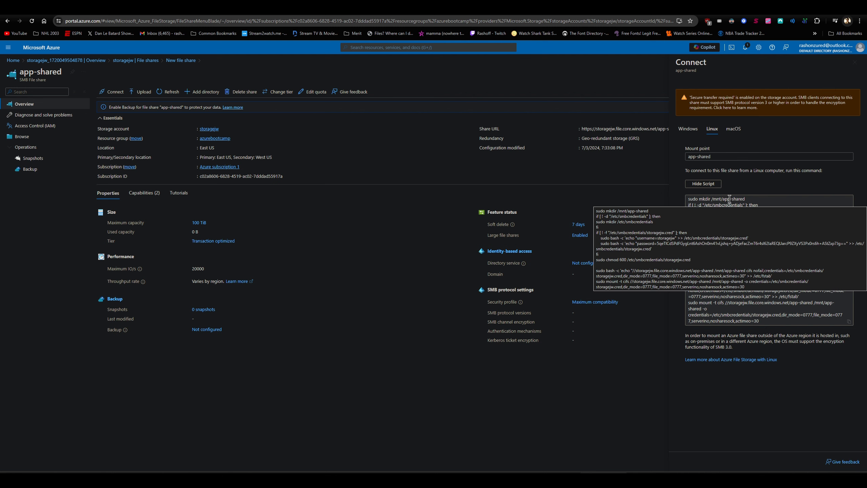
pyautogui.click(746, 200)
pyautogui.click(751, 203)
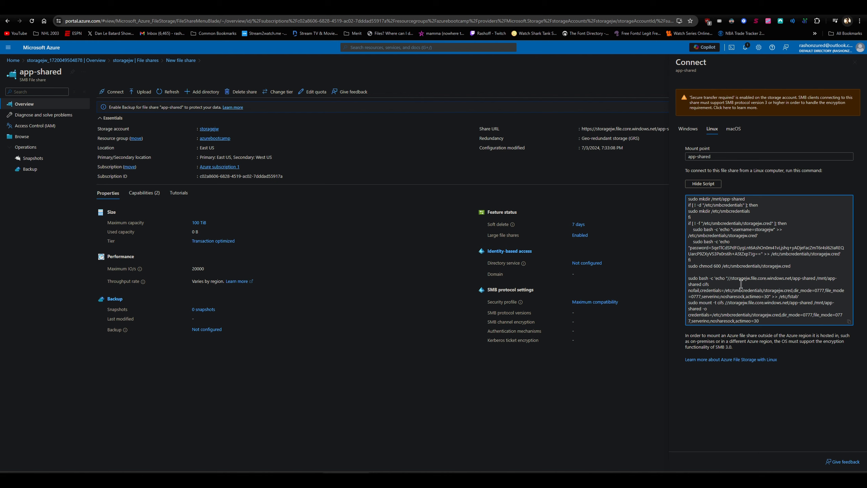
# Switch to Git Bash and arrange two terminal windows side by side in the Module 5 - Azure Storage folder
pyautogui.click(642, 479)
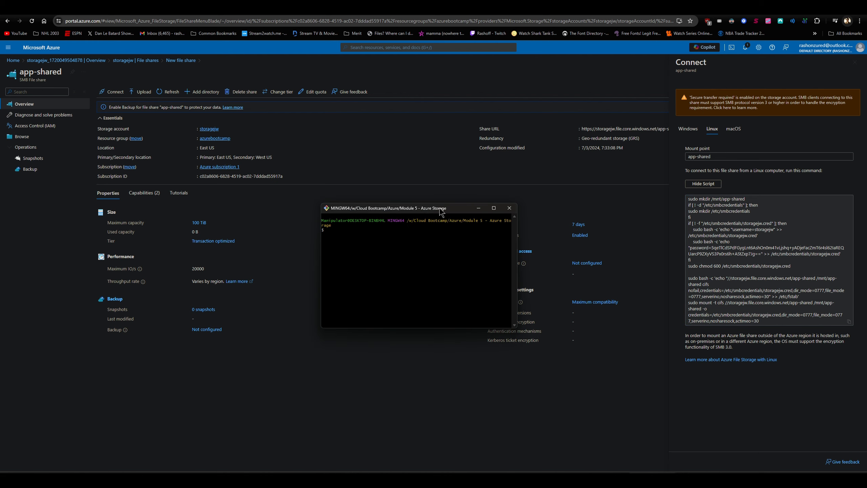
pyautogui.moveTo(441, 208); pyautogui.dragTo(415, 196)
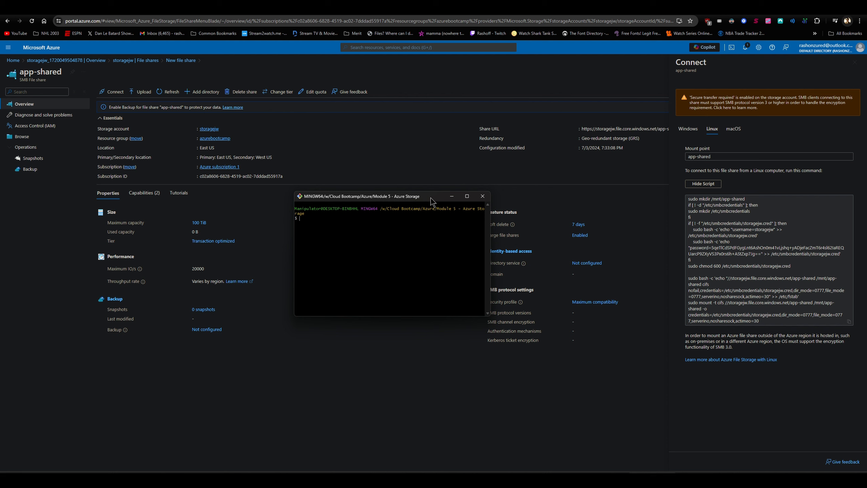
pyautogui.click(451, 196)
pyautogui.click(652, 478)
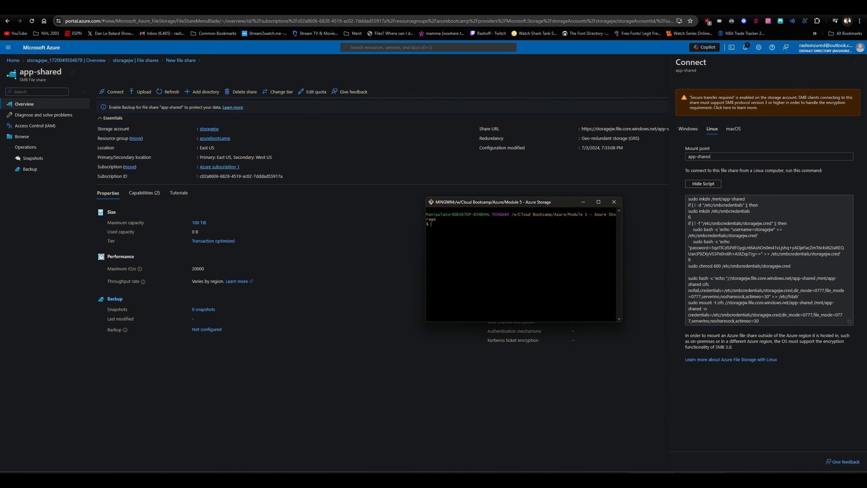
pyautogui.click(702, 479)
pyautogui.moveTo(467, 206); pyautogui.dragTo(408, 184)
pyautogui.moveTo(198, 170); pyautogui.dragTo(226, 174)
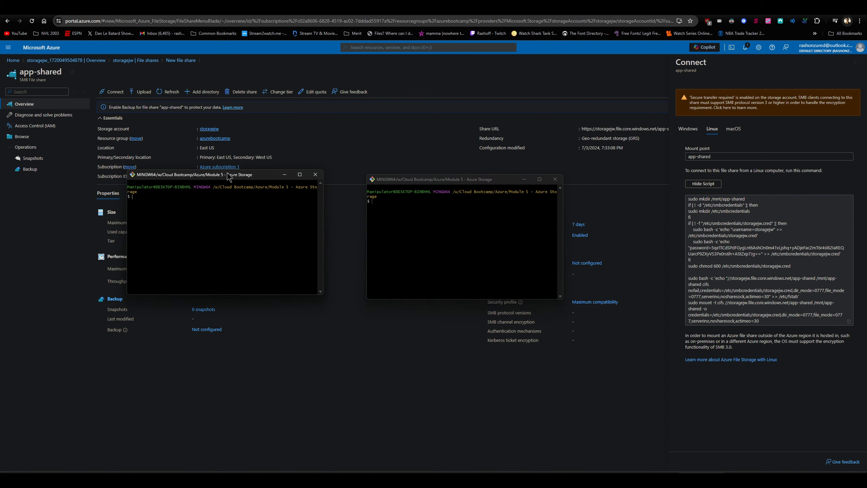
pyautogui.moveTo(414, 180); pyautogui.dragTo(464, 185)
pyautogui.moveTo(245, 178); pyautogui.dragTo(313, 198)
# Open the virtual machines list in a separate browser tab and copy VM1's public IP address
pyautogui.middleClick(13, 61)
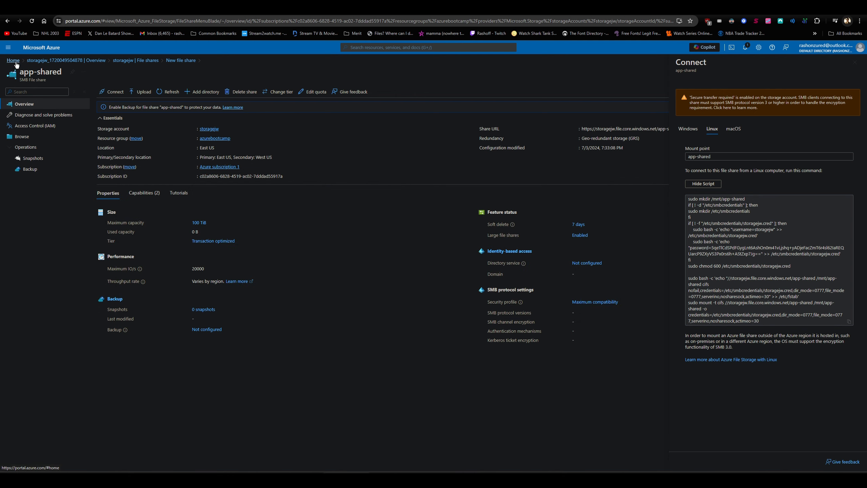
pyautogui.click(148, 9)
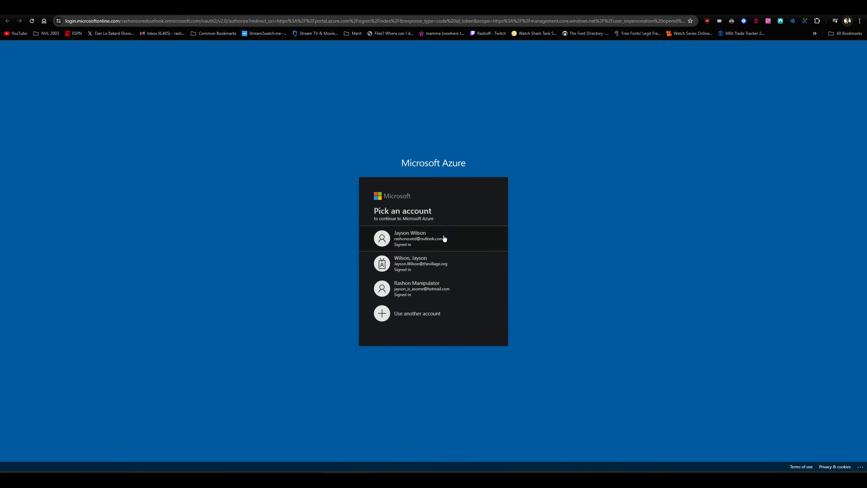
pyautogui.click(445, 236)
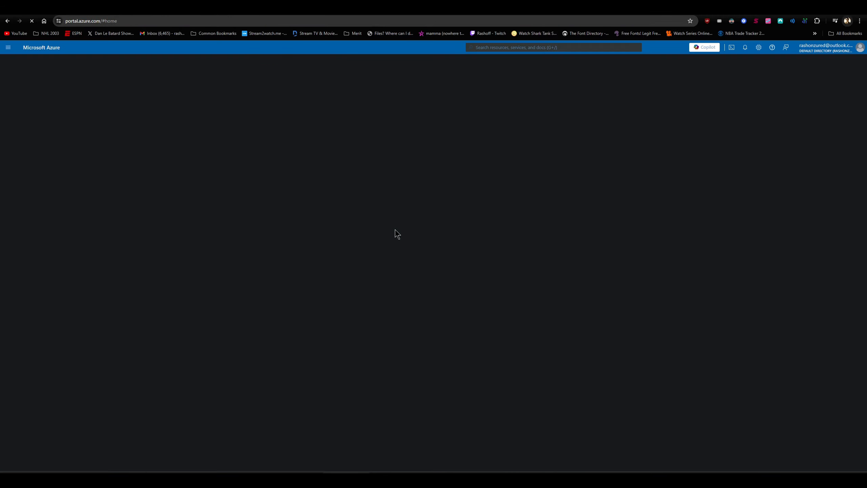
pyautogui.click(349, 101)
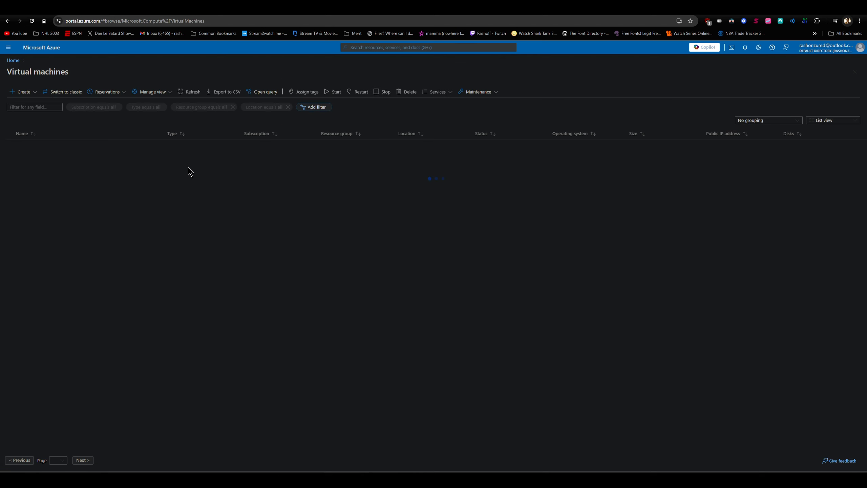
pyautogui.moveTo(705, 146); pyautogui.dragTo(736, 148)
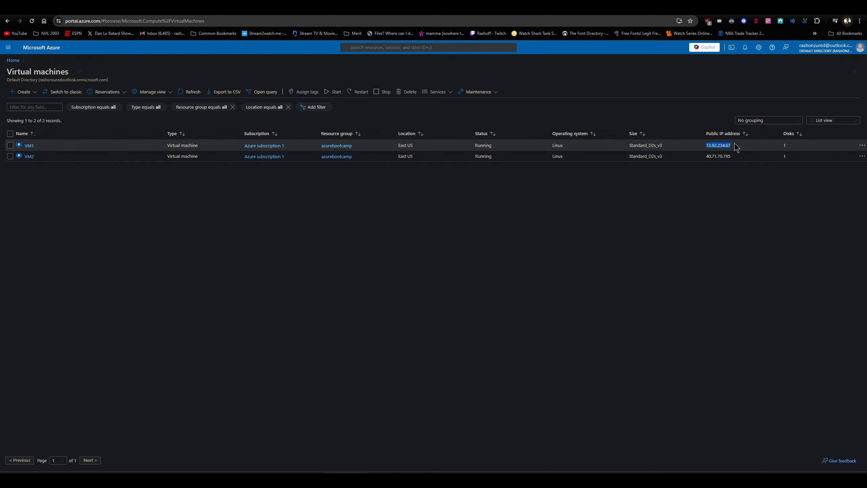
pyautogui.rightClick(729, 146)
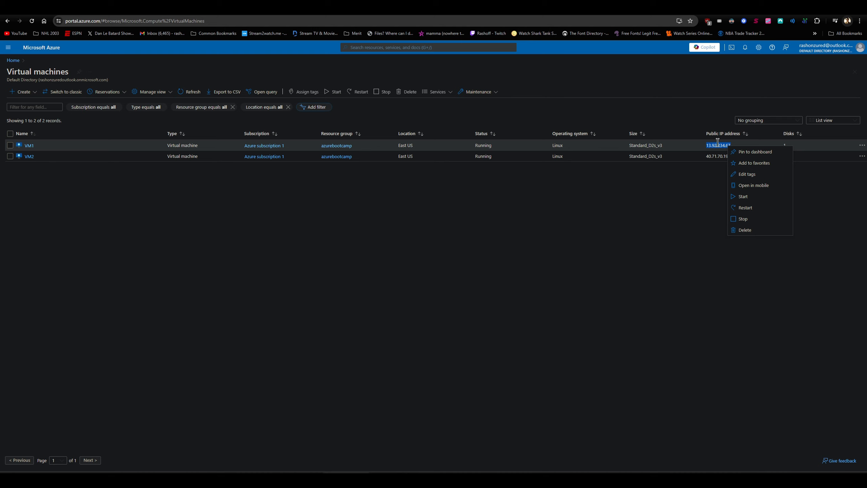
pyautogui.press('Escape')
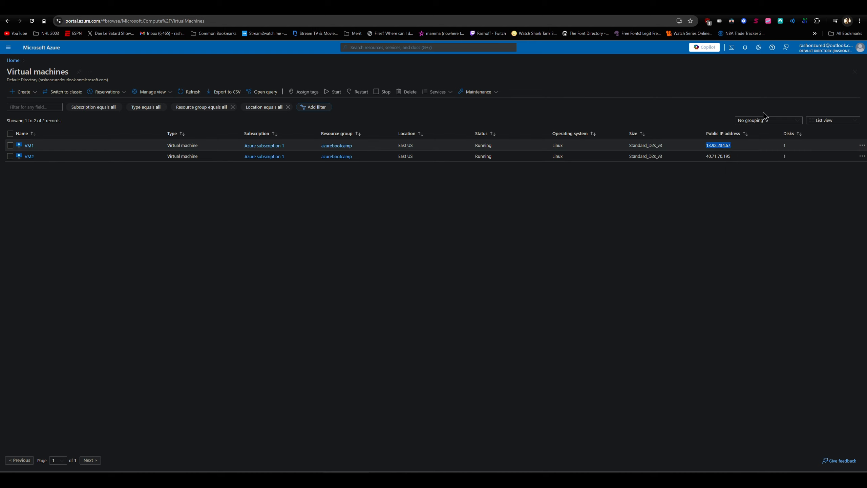
pyautogui.click(645, 480)
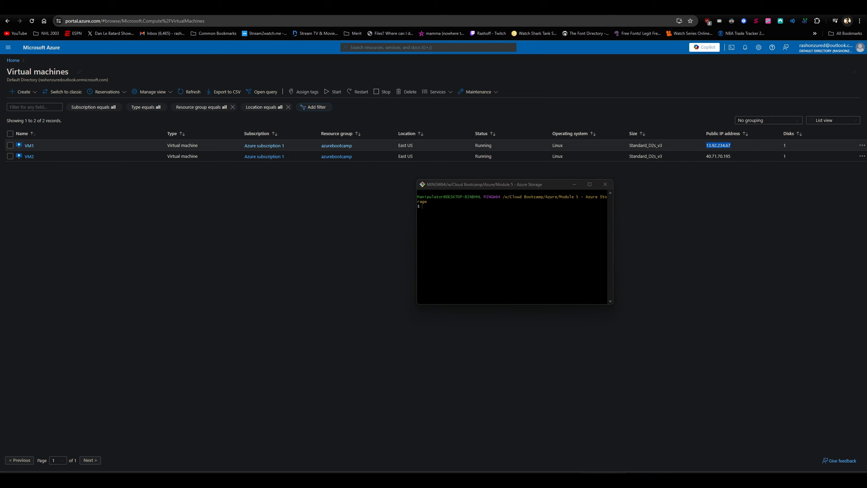
pyautogui.click(524, 240)
pyautogui.write('ssh azur')
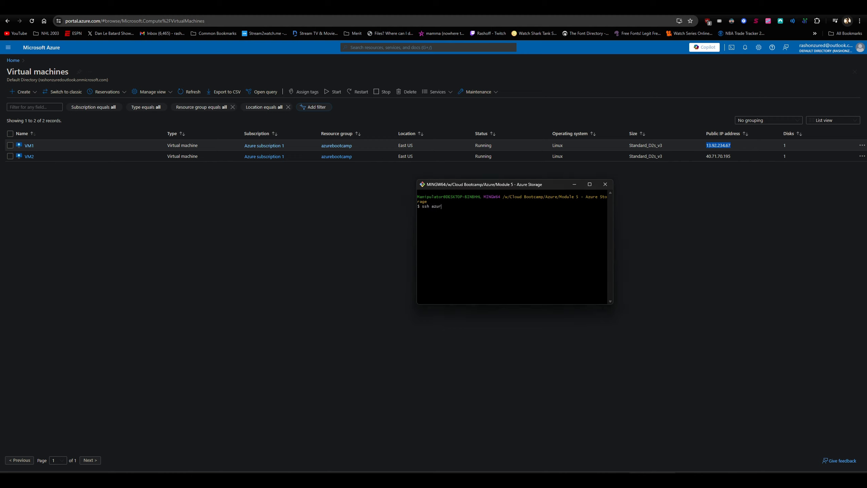
pyautogui.write('euser@')
pyautogui.rightClick(473, 215)
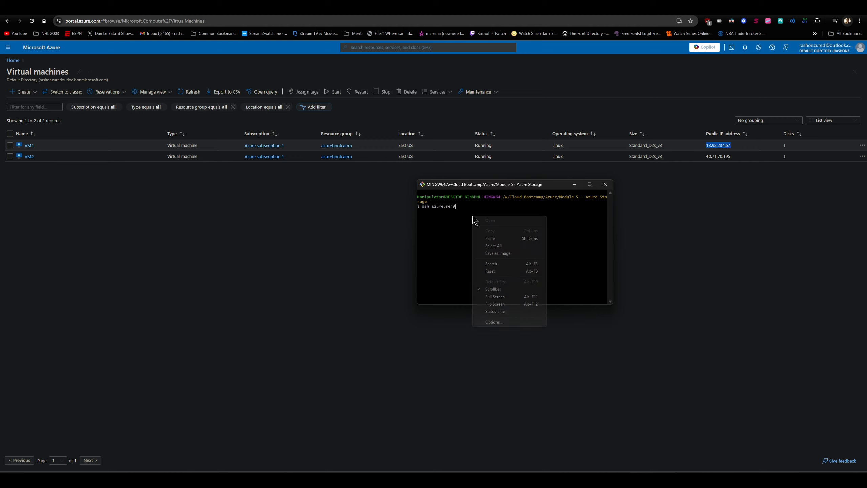
pyautogui.click(493, 239)
pyautogui.click(443, 211)
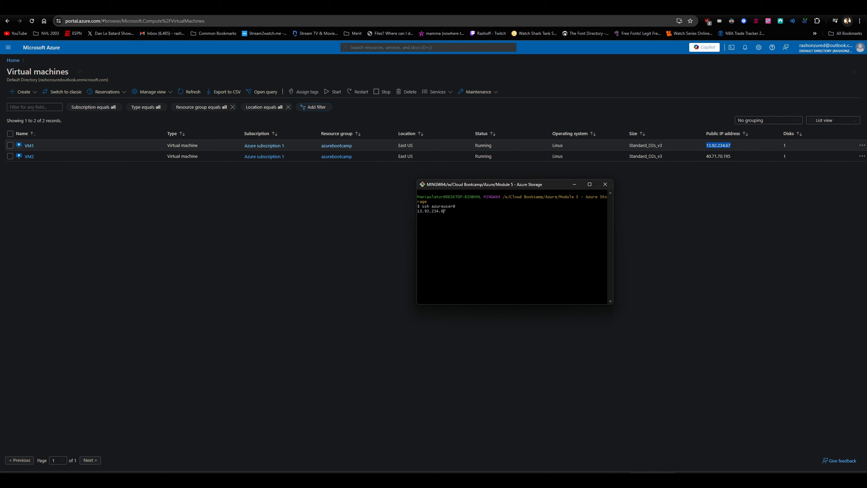
pyautogui.press('BackSpace')
pyautogui.press('Right')
pyautogui.write('tcb')
pyautogui.press('Tab')
pyautogui.press('Return')
pyautogui.write('yes')
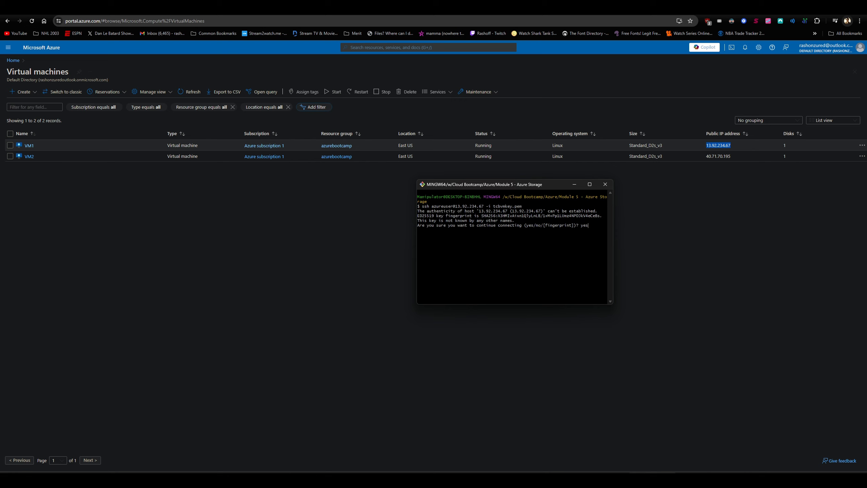
pyautogui.press('Return')
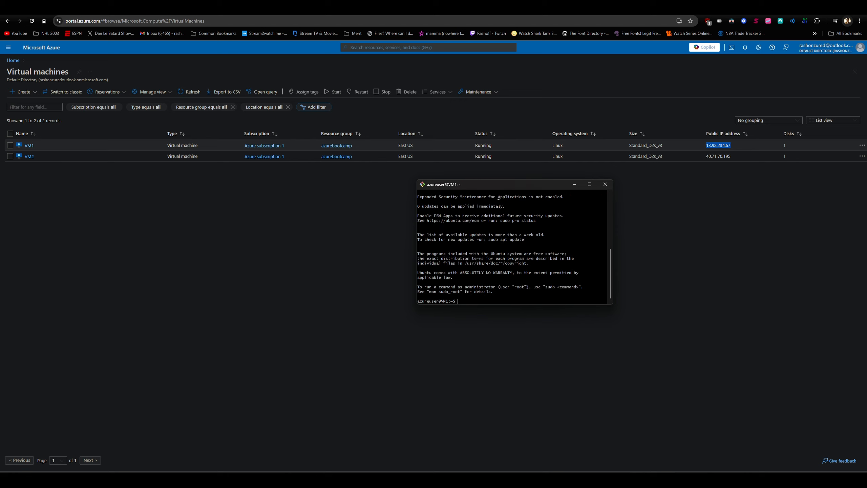
# Move the VM1 terminal aside and copy VM2's public IP address from the virtual machines list
pyautogui.moveTo(506, 189); pyautogui.dragTo(488, 190)
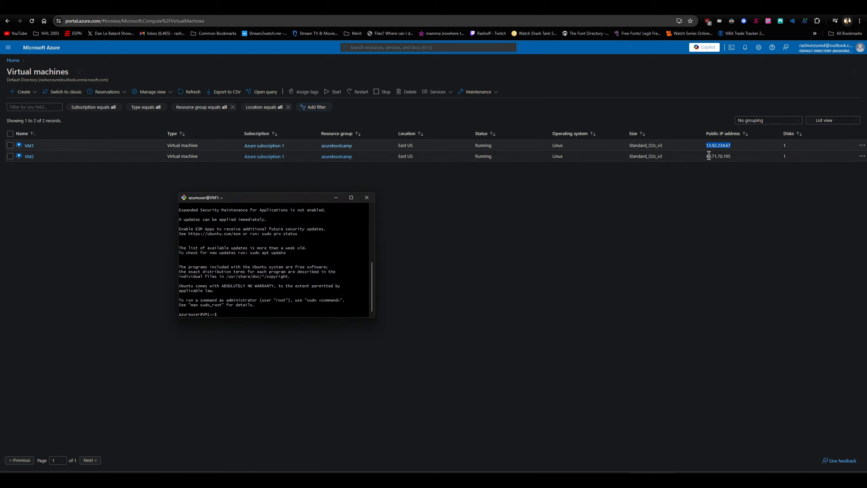
pyautogui.moveTo(706, 156)
pyautogui.mouseDown()
pyautogui.moveTo(786, 145)
pyautogui.moveTo(705, 157)
pyautogui.mouseUp()
pyautogui.rightClick(728, 157)
pyautogui.click(748, 175)
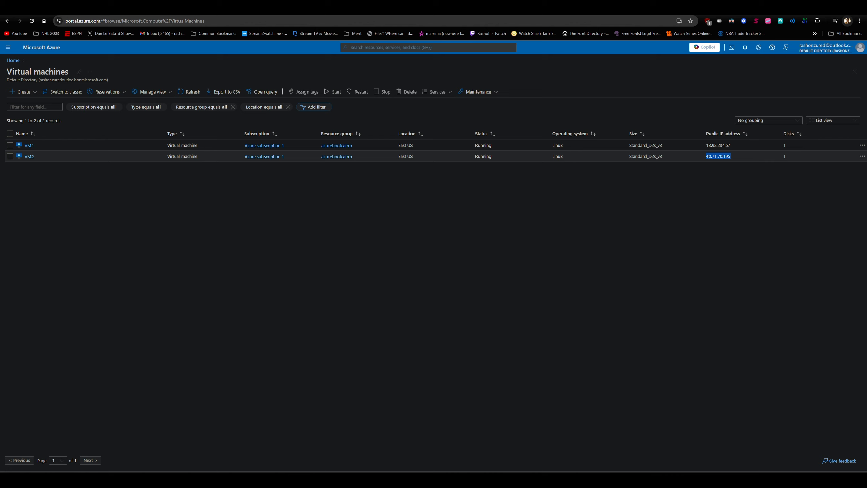
pyautogui.hotkey('alt', 'Tab')
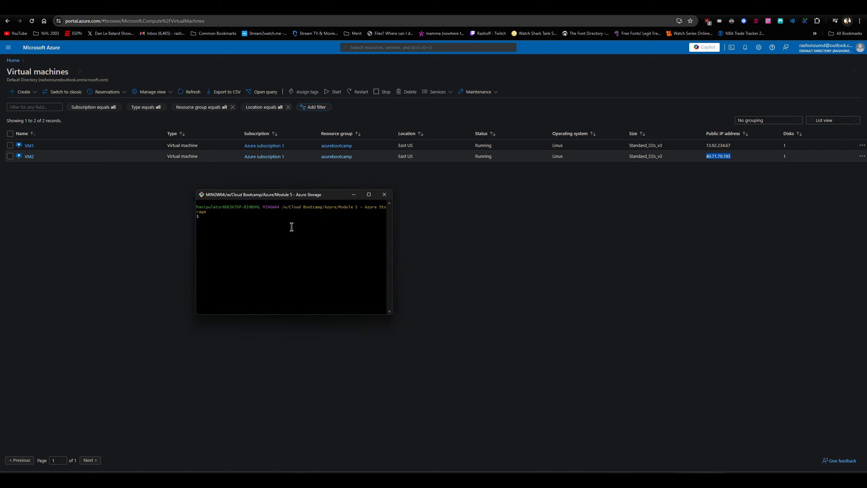
pyautogui.write('ssh azureuser@')
pyautogui.rightClick(249, 217)
pyautogui.click(271, 230)
pyautogui.press('Left')
pyautogui.press('Right')
pyautogui.write('-i tcb')
pyautogui.press('Tab')
pyautogui.press('Return')
pyautogui.write('yews')
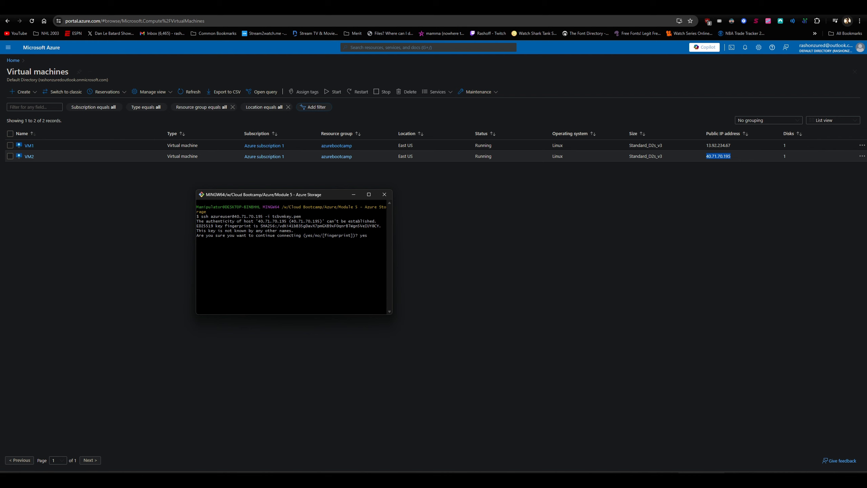
pyautogui.press('Return')
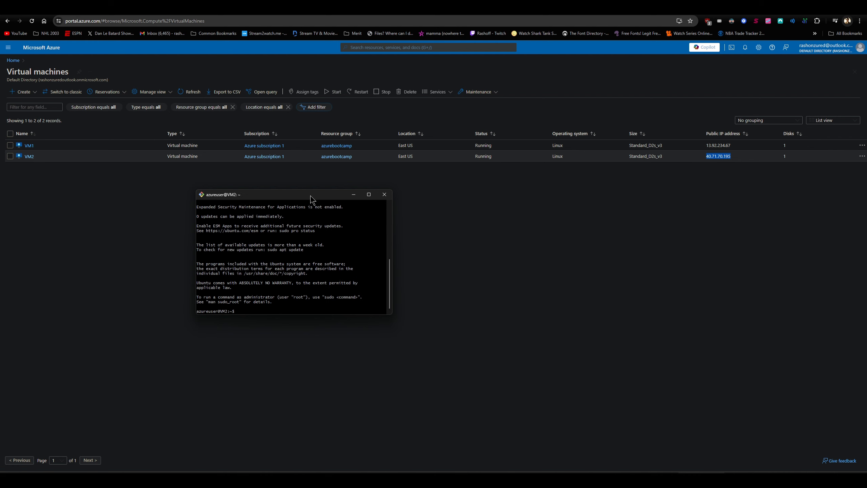
# Arrange the VM1 and VM2 terminals side by side and briefly check the mount script in Notepad++
pyautogui.moveTo(311, 195); pyautogui.dragTo(722, 203)
pyautogui.click(652, 479)
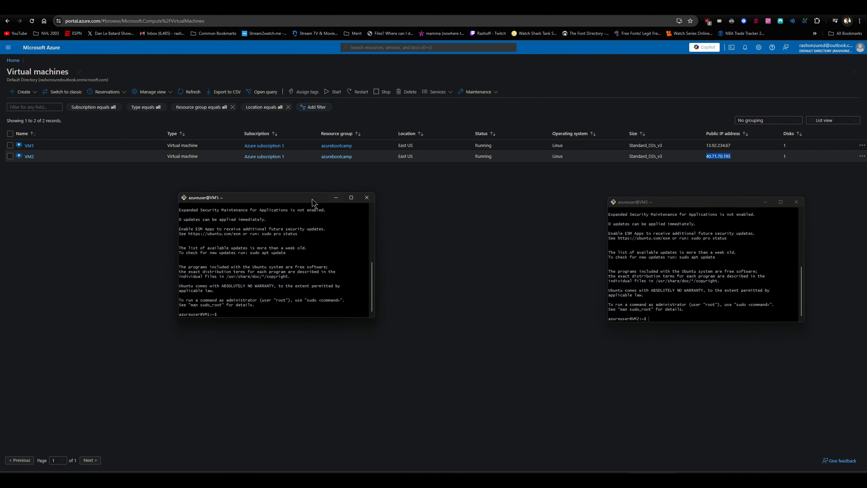
pyautogui.moveTo(311, 199); pyautogui.dragTo(324, 168)
pyautogui.moveTo(690, 203); pyautogui.dragTo(471, 153)
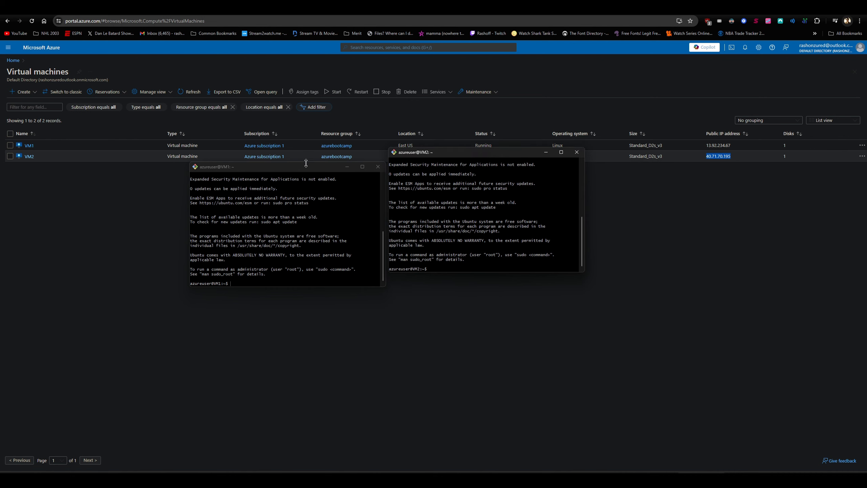
pyautogui.moveTo(294, 169); pyautogui.dragTo(131, 113)
pyautogui.moveTo(450, 152); pyautogui.dragTo(306, 111)
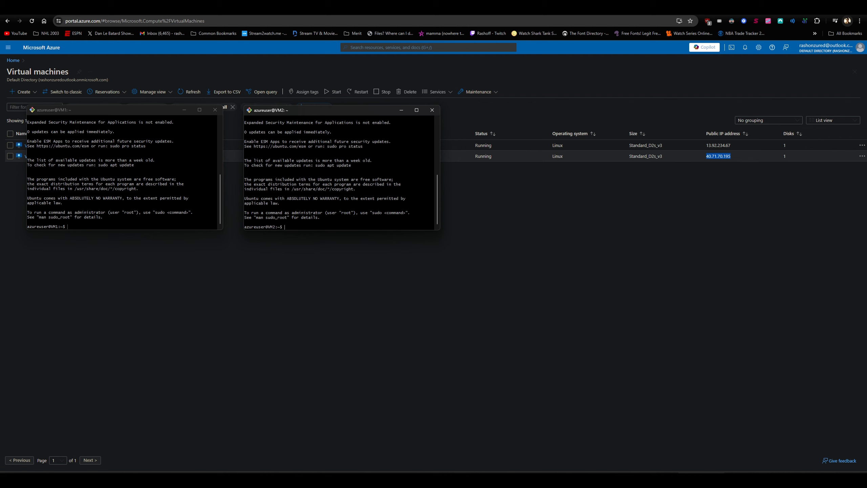
pyautogui.moveTo(866, 98); pyautogui.dragTo(468, 100)
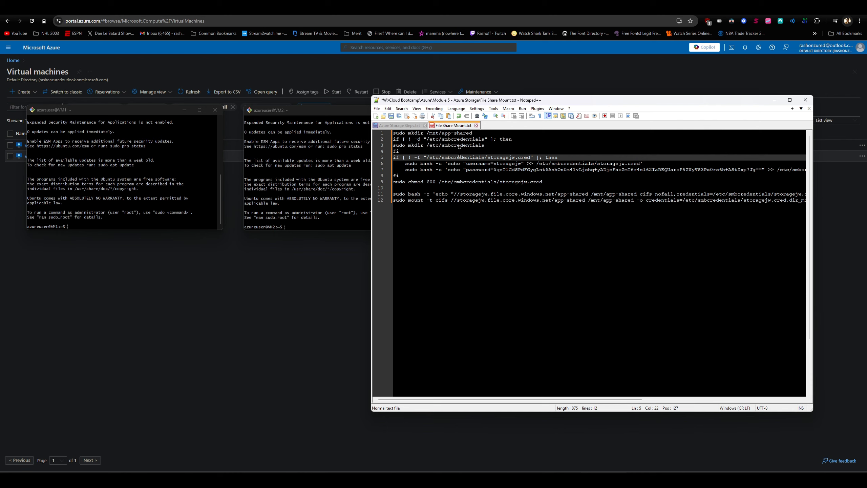
pyautogui.moveTo(451, 100); pyautogui.dragTo(866, 100)
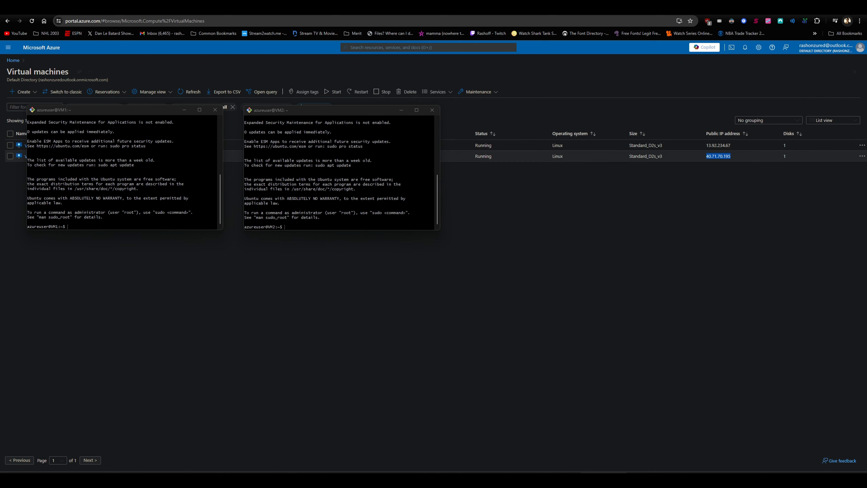
# List the mounted filesystems on VM1 with df -kh
pyautogui.click(179, 207)
pyautogui.write('df')
pyautogui.press('BackSpace')
pyautogui.press('BackSpace')
pyautogui.press('BackSpace')
pyautogui.press('Return')
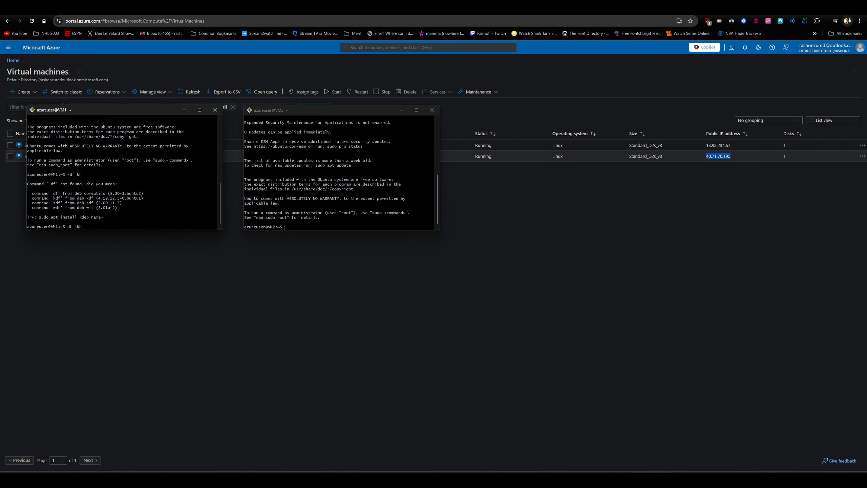
pyautogui.write('df -kh')
pyautogui.press('Return')
# List the mounted filesystems on VM2 with df -kh
pyautogui.click(368, 212)
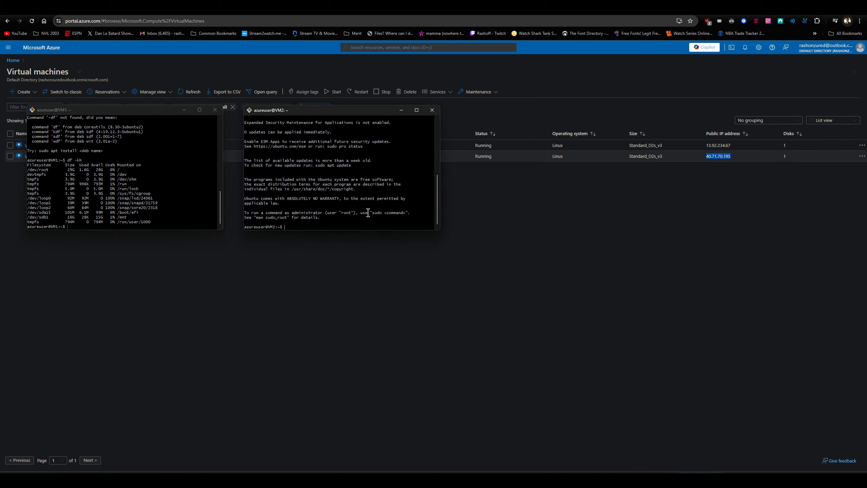
pyautogui.write('df -kh')
pyautogui.press('Return')
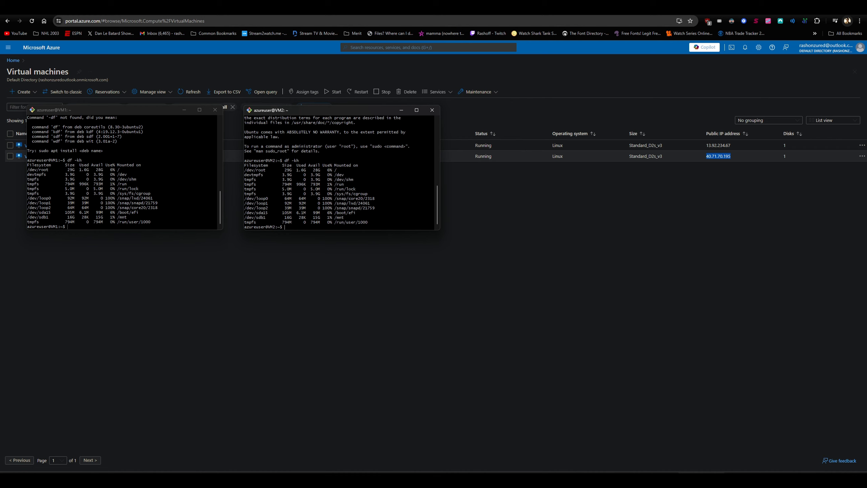
# Bring File Share Mount.txt in Notepad++ next to the terminals and copy the entire mount script
pyautogui.click(135, 224)
pyautogui.moveTo(866, 130); pyautogui.dragTo(474, 122)
pyautogui.click(513, 242)
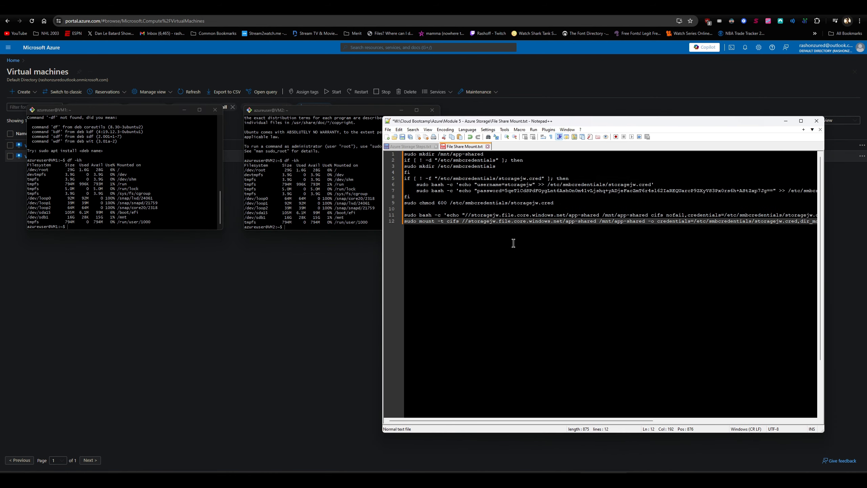
pyautogui.hotkey('ctrl', 'a')
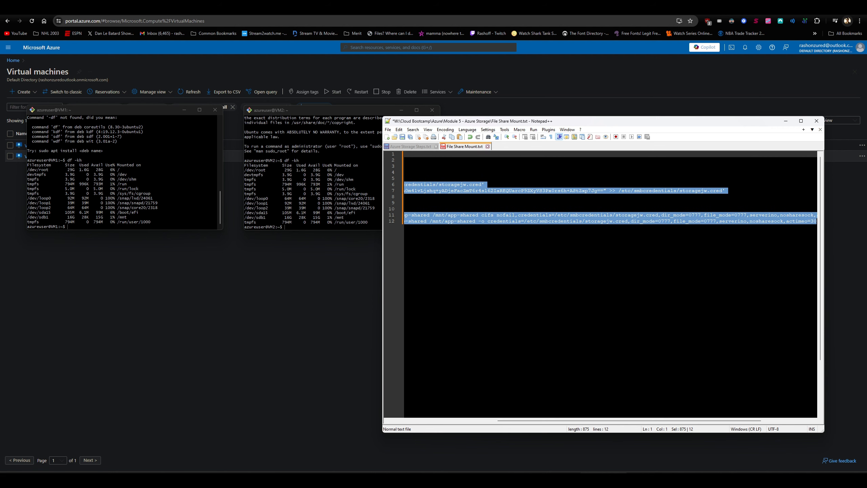
pyautogui.click(576, 251)
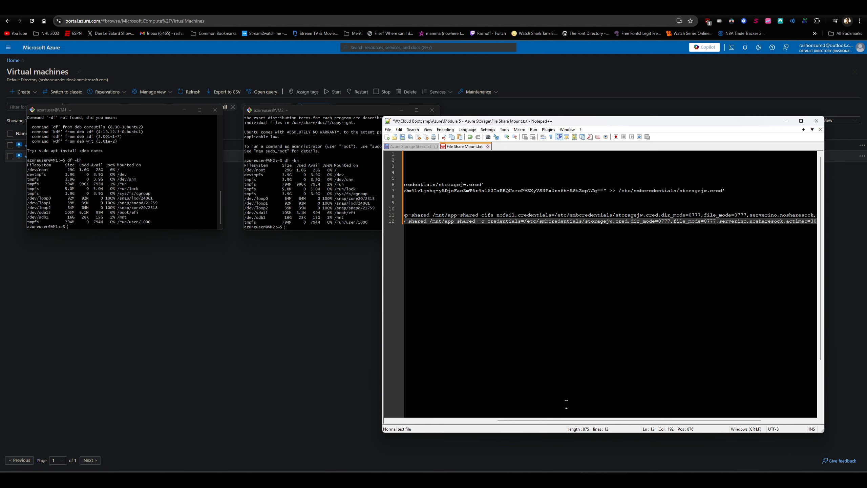
pyautogui.moveTo(570, 423); pyautogui.dragTo(462, 424)
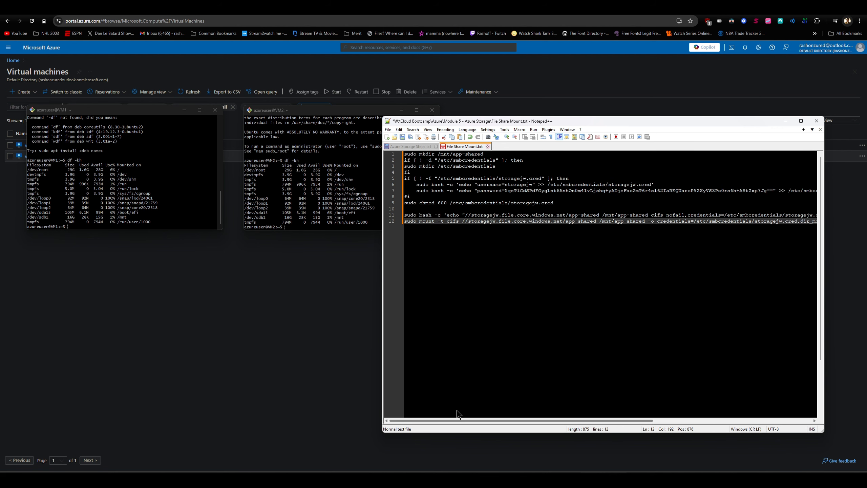
# Paste and run the Linux mount script, including the storage account key, on VM1 to mount app-shared at /mnt/app-shared
pyautogui.click(129, 228)
pyautogui.rightClick(129, 227)
pyautogui.click(156, 252)
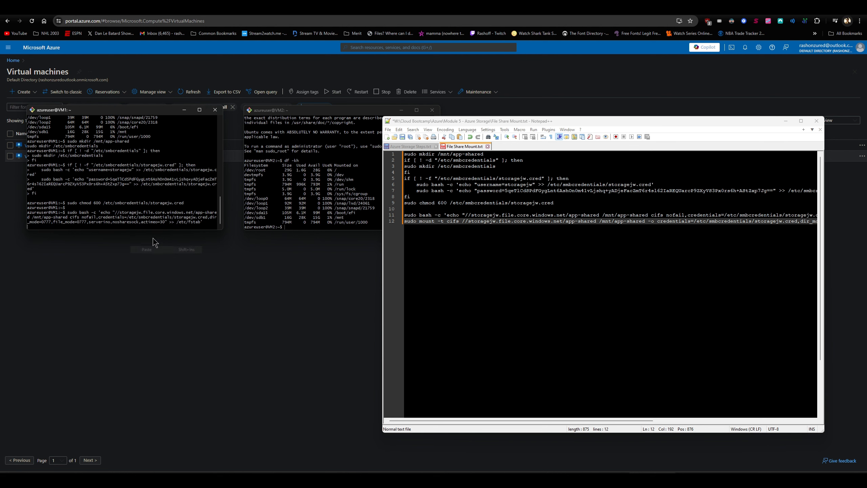
pyautogui.scroll(1, 160, 220)
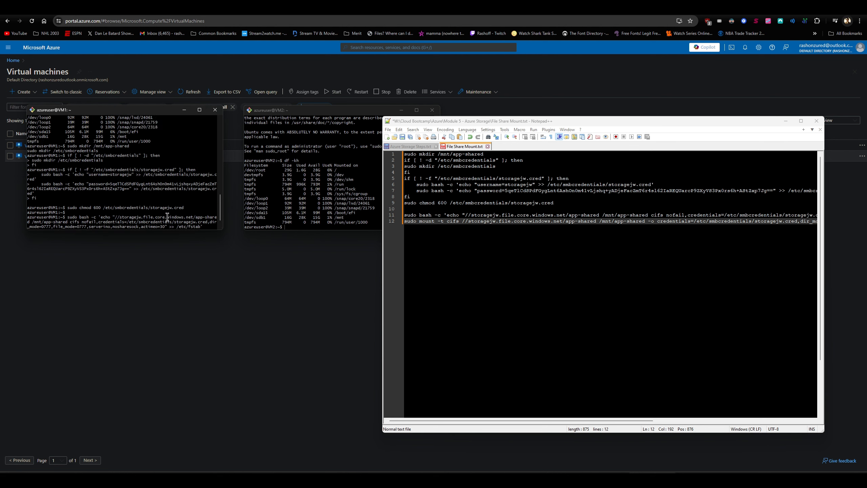
pyautogui.scroll(-1, 165, 220)
pyautogui.press('Return')
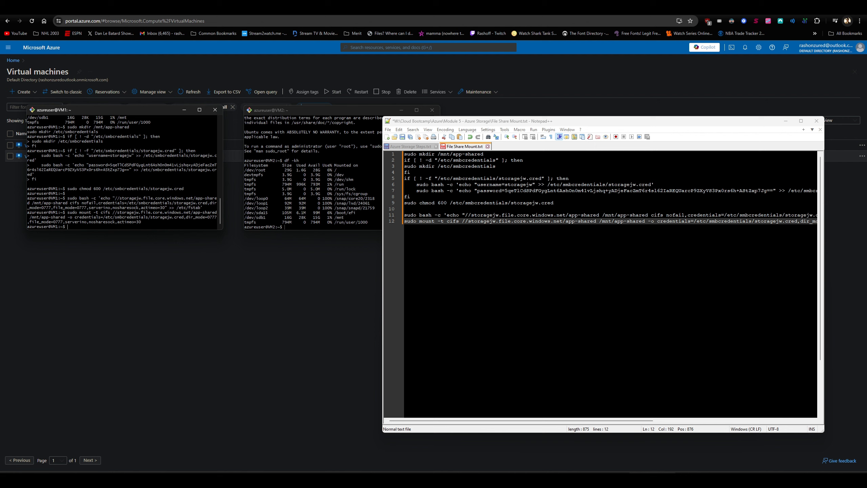
pyautogui.hotkey('ctrl', 'v')
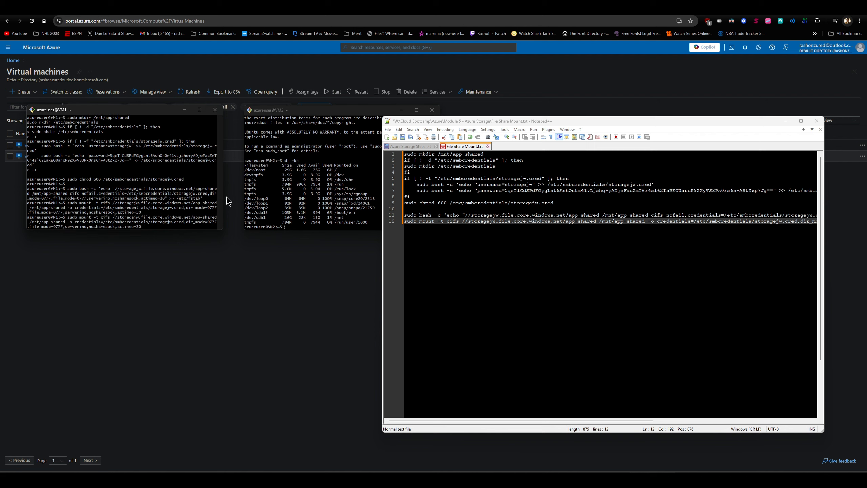
pyautogui.hotkey('ctrl', 'u')
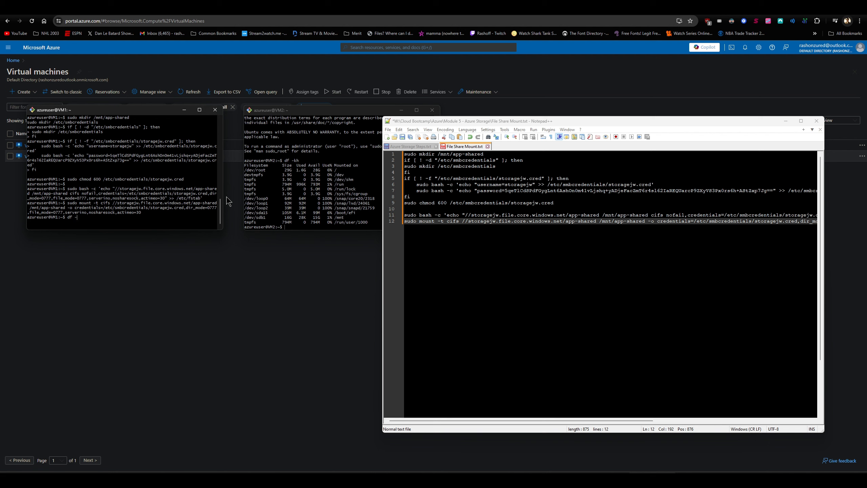
# List the mounted filesystems on VM1 with df -kh
pyautogui.write('kh')
pyautogui.press('Return')
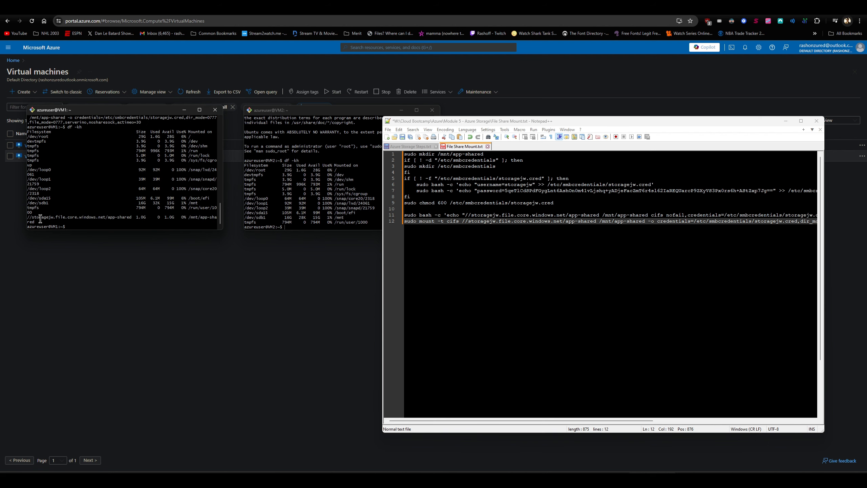
# Paste and run the mount script, including the storage account key, on VM2, and check the mounted filesystems with df -kh
pyautogui.click(295, 226)
pyautogui.rightClick(304, 228)
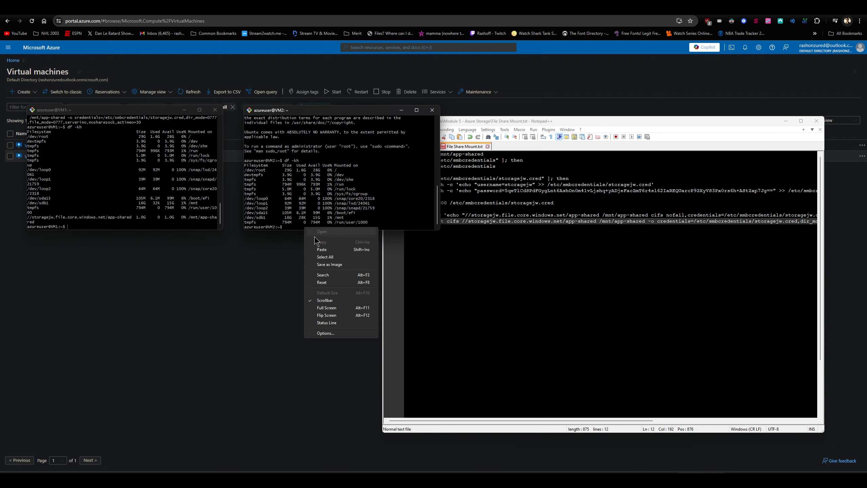
pyautogui.click(314, 249)
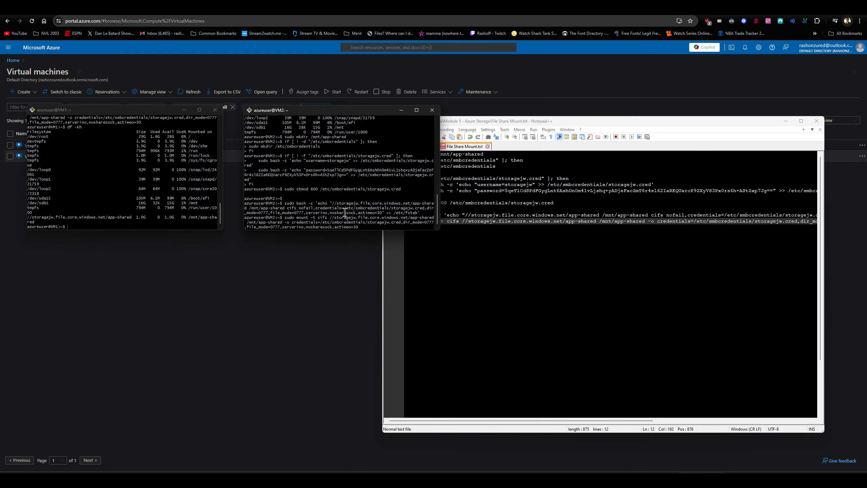
pyautogui.press('Return')
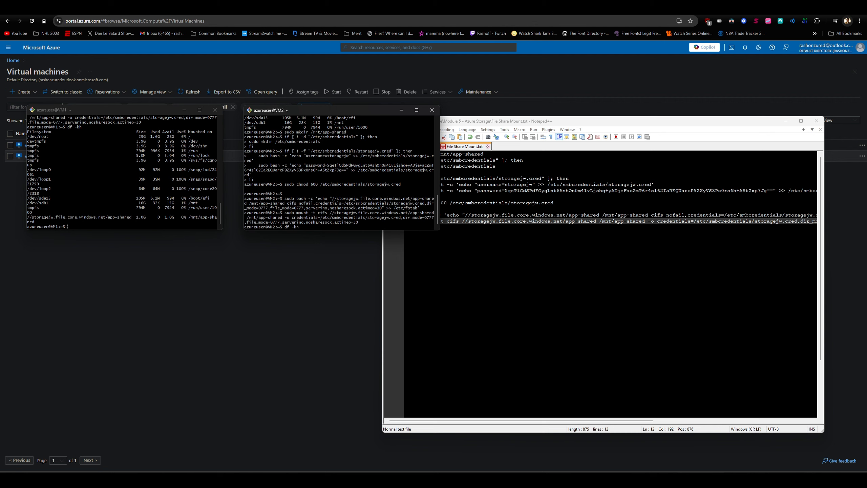
pyautogui.write('df -kh')
pyautogui.press('Return')
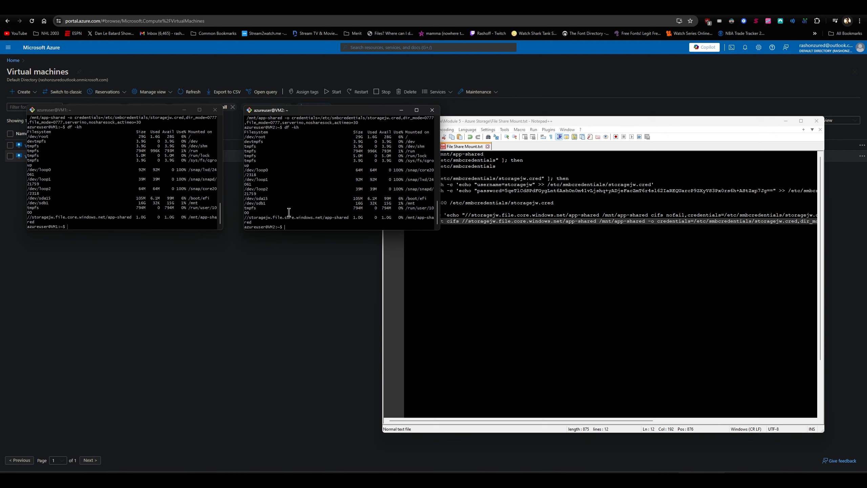
# Move the Notepad++ window out of view, leaving the VM1 and VM2 terminals in place
pyautogui.click(497, 238)
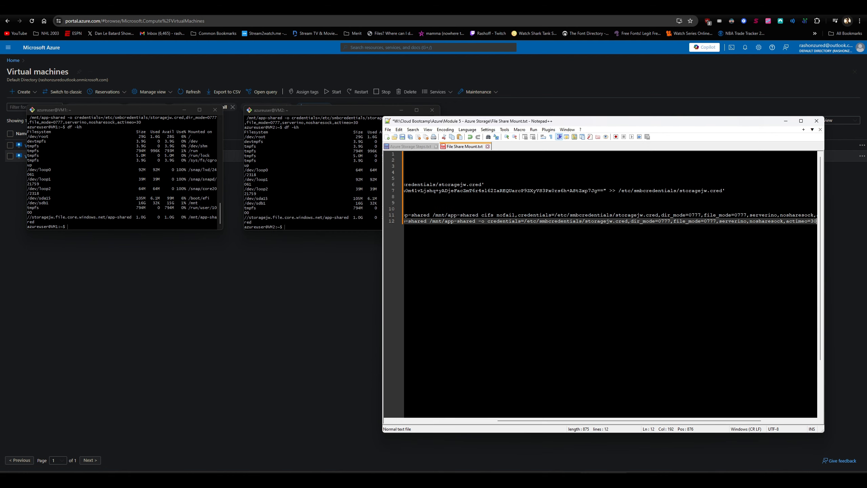
pyautogui.moveTo(451, 124); pyautogui.dragTo(866, 125)
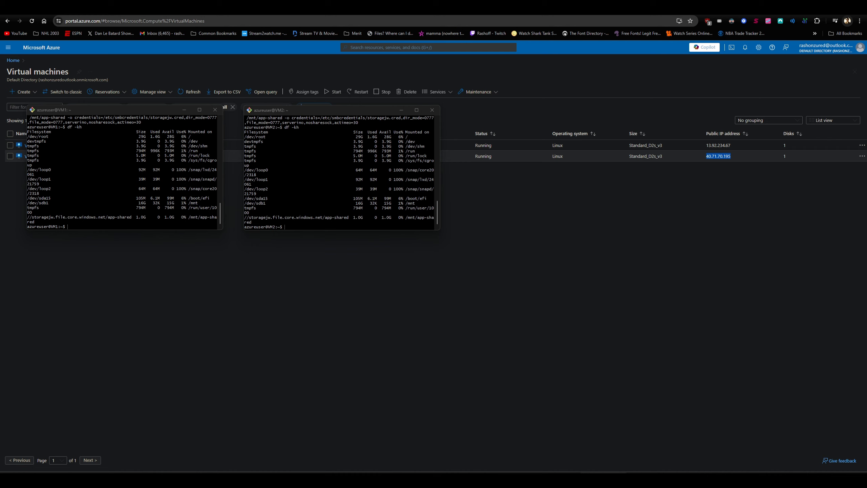
pyautogui.click(144, 228)
pyautogui.write('cd')
pyautogui.click(177, 216)
pyautogui.press('BackSpace')
pyautogui.press('BackSpace')
pyautogui.press('BackSpace')
# Paste and run the echo commands on VM1 that write file1.txt through file5.txt into /mnt/app-shared
pyautogui.click(162, 230)
pyautogui.rightClick(137, 228)
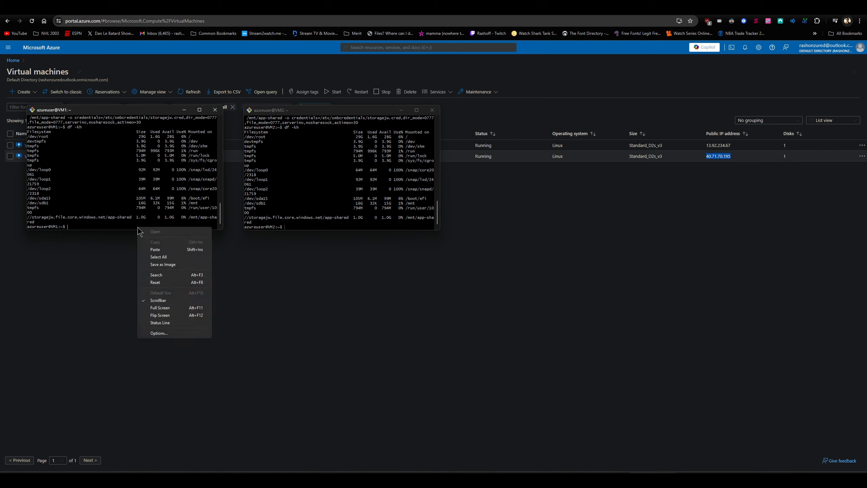
pyautogui.click(166, 250)
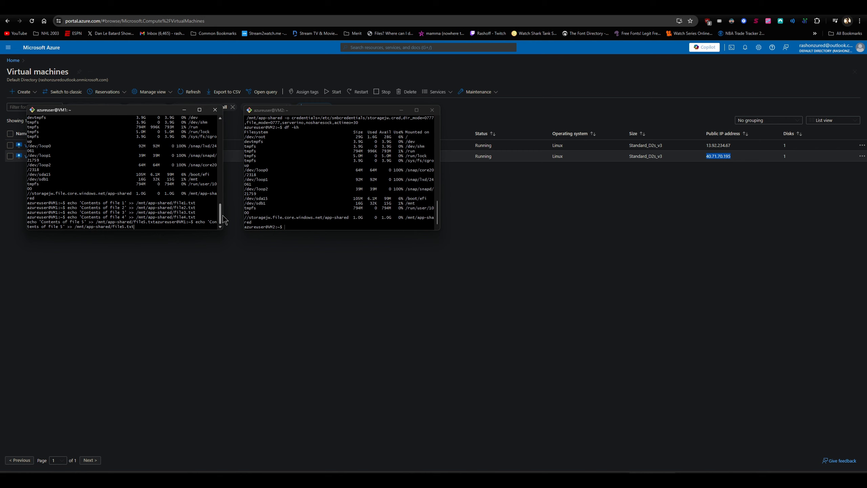
pyautogui.moveTo(222, 218)
pyautogui.mouseDown()
pyautogui.moveTo(279, 219)
pyautogui.moveTo(218, 222)
pyautogui.mouseUp()
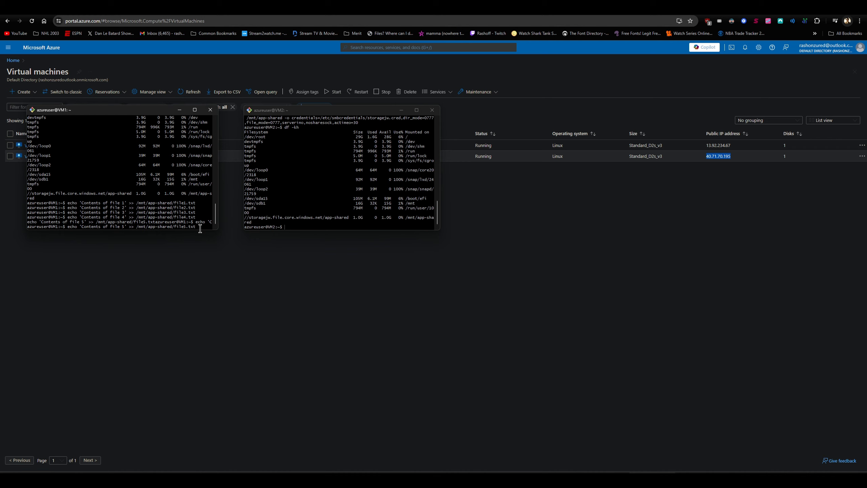
pyautogui.press('Return')
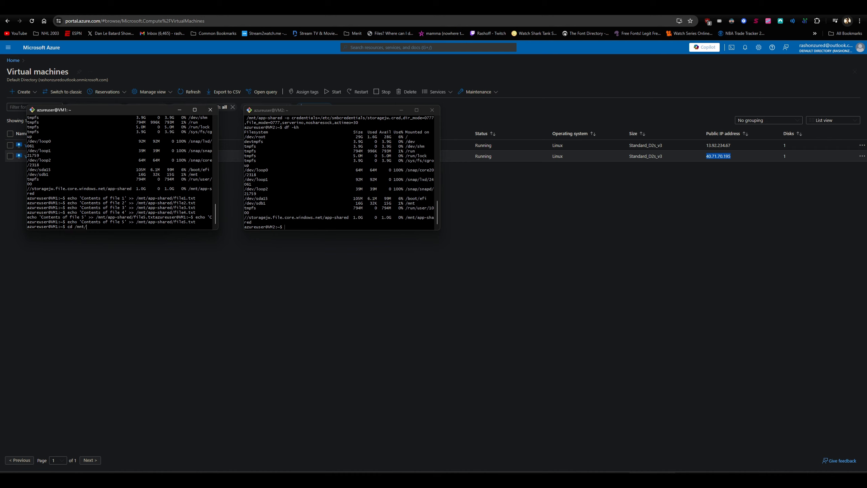
# Change to /mnt/app-shared on VM1 and list its files with ls
pyautogui.write('cd /mnt/ap')
pyautogui.press('Tab')
pyautogui.press('Return')
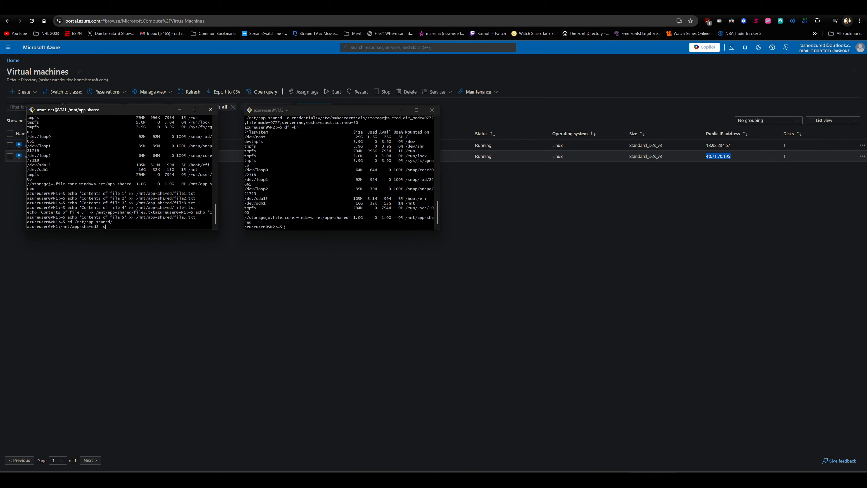
pyautogui.press('Return')
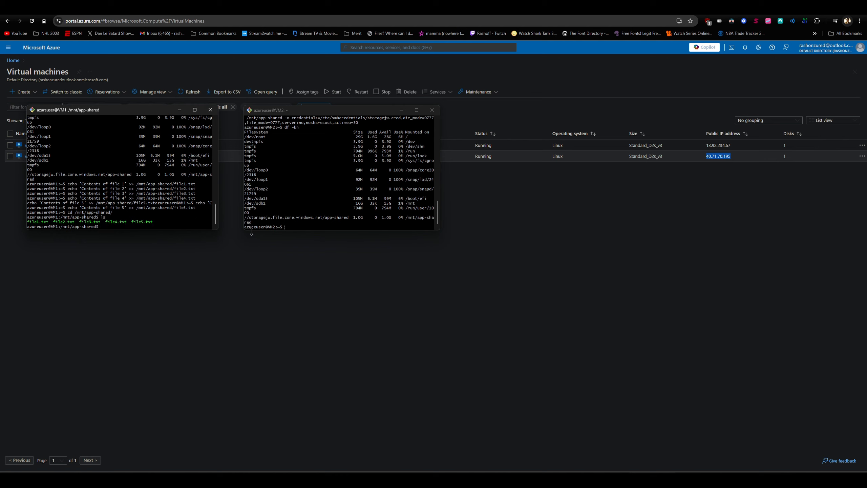
# Change to /mnt/app-shared on VM2 and list its files with ls
pyautogui.click(339, 219)
pyautogui.write('cd /mnt')
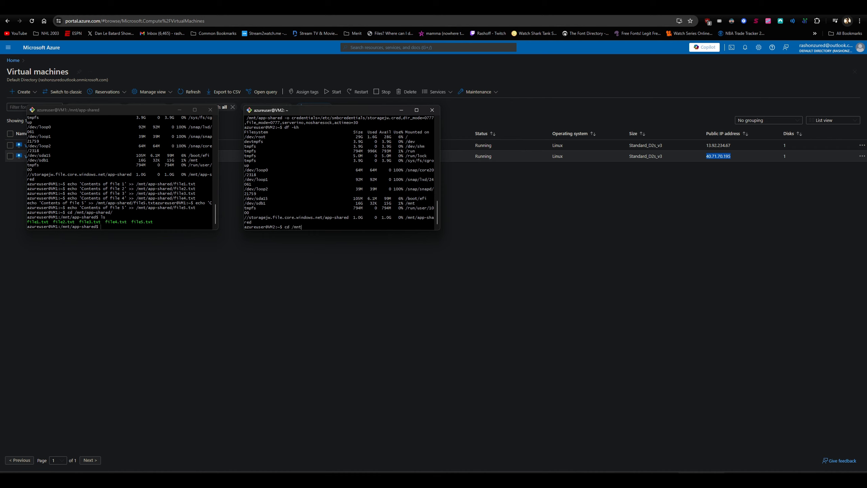
pyautogui.write('/a')
pyautogui.press('Tab')
pyautogui.press('Return')
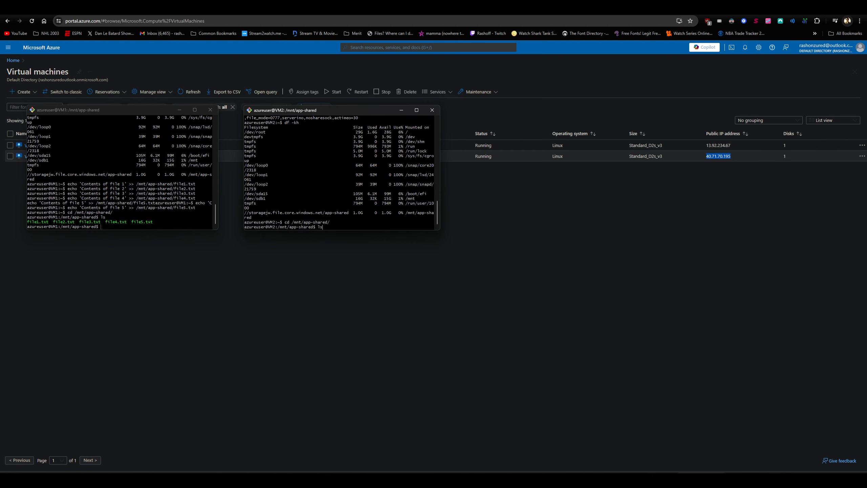
pyautogui.write('ls')
pyautogui.press('Return')
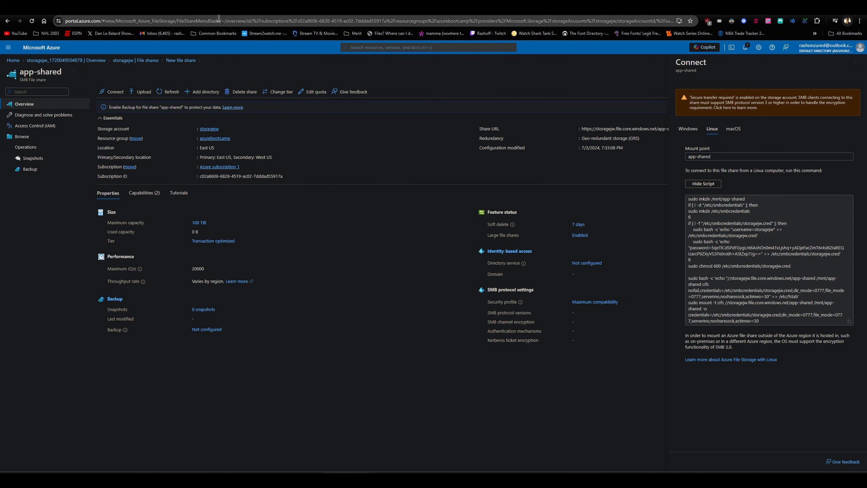
# Close the Connect details in the Azure portal, reopen app-shared from storagejw's file shares, and view its snapshots and files
pyautogui.click(855, 63)
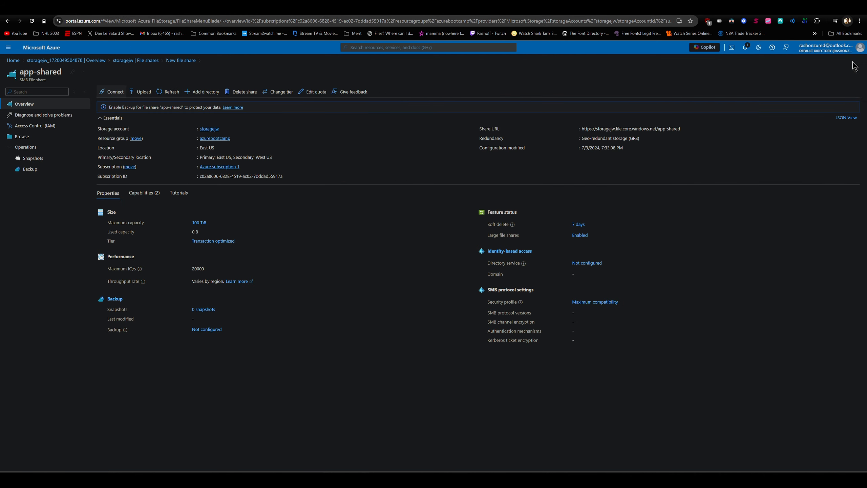
pyautogui.click(128, 64)
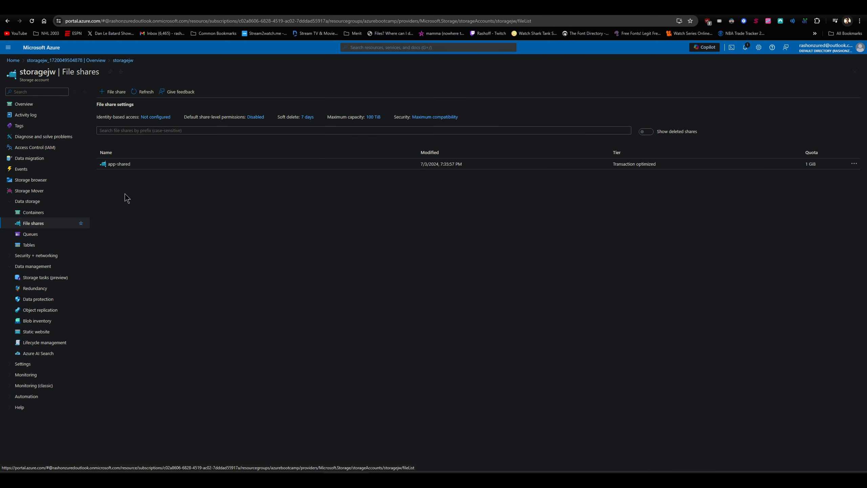
pyautogui.click(122, 164)
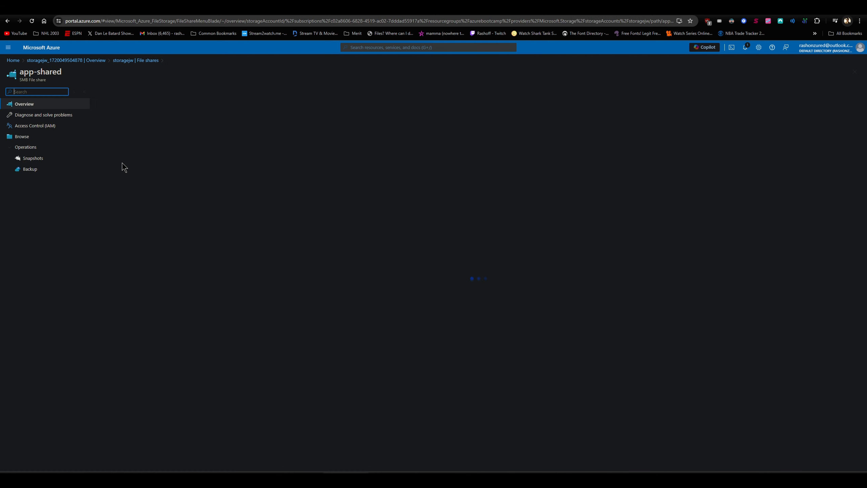
pyautogui.click(56, 164)
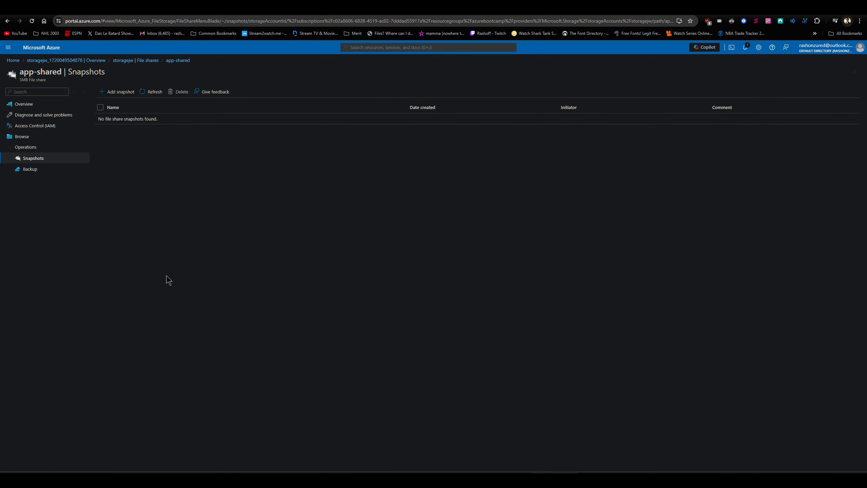
pyautogui.click(44, 138)
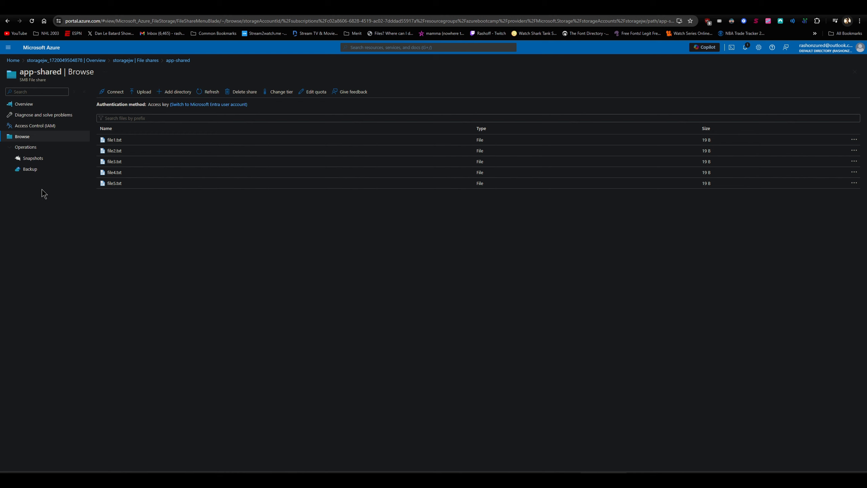
# Open the backup configuration of app-shared and choose to create a new Recovery Services vault
pyautogui.click(38, 171)
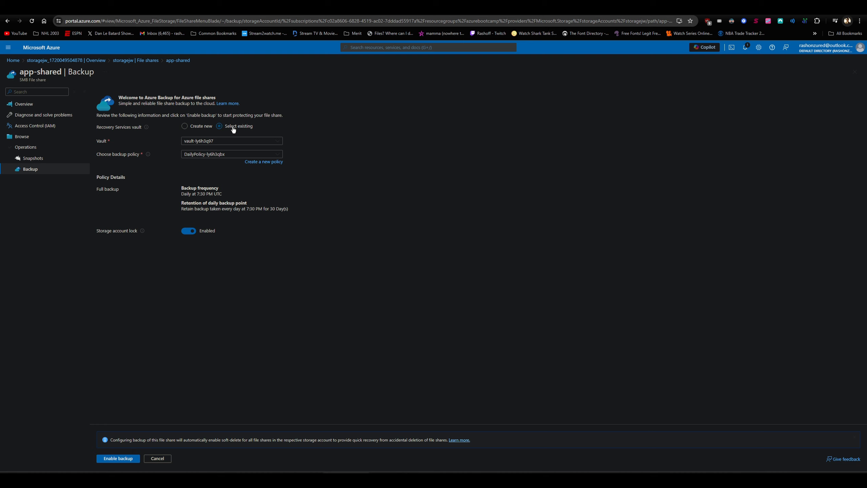
pyautogui.click(185, 126)
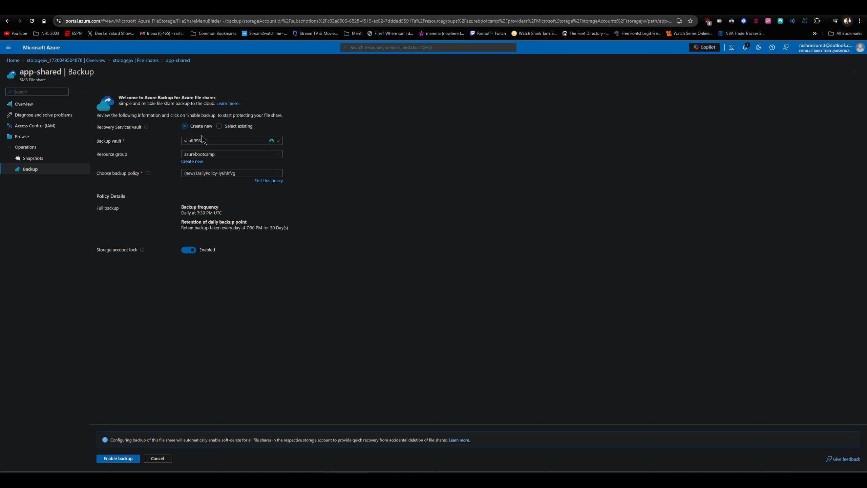
pyautogui.click(213, 140)
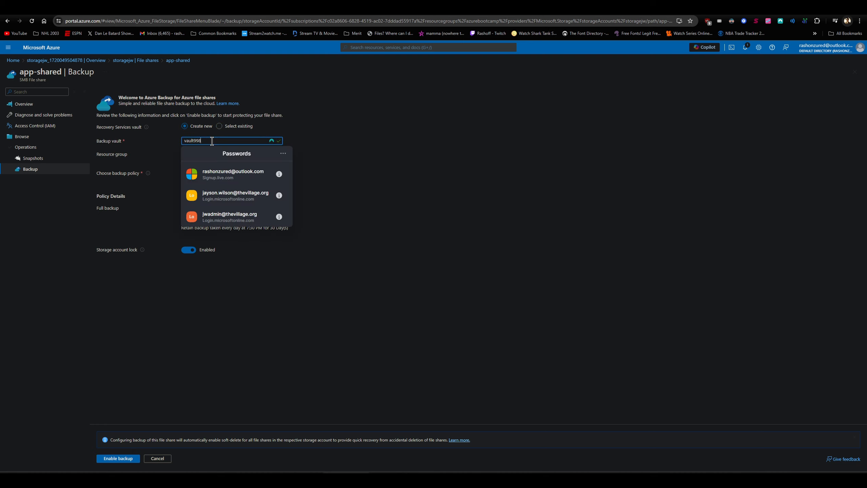
pyautogui.click(382, 121)
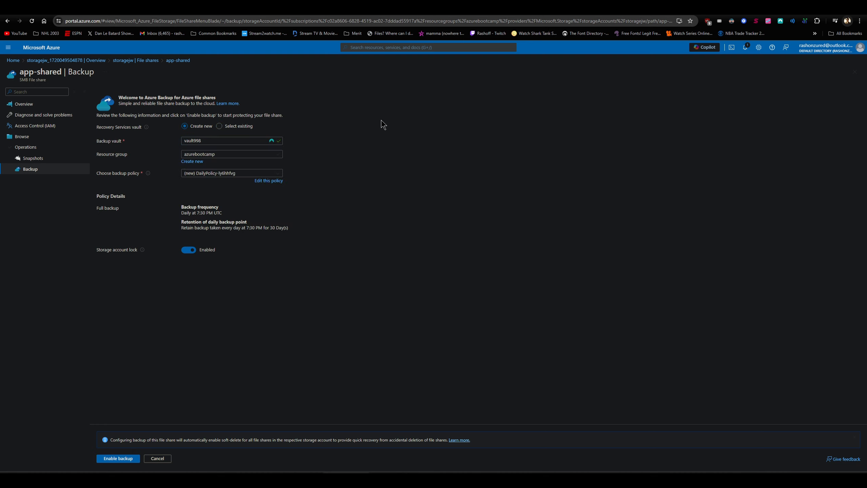
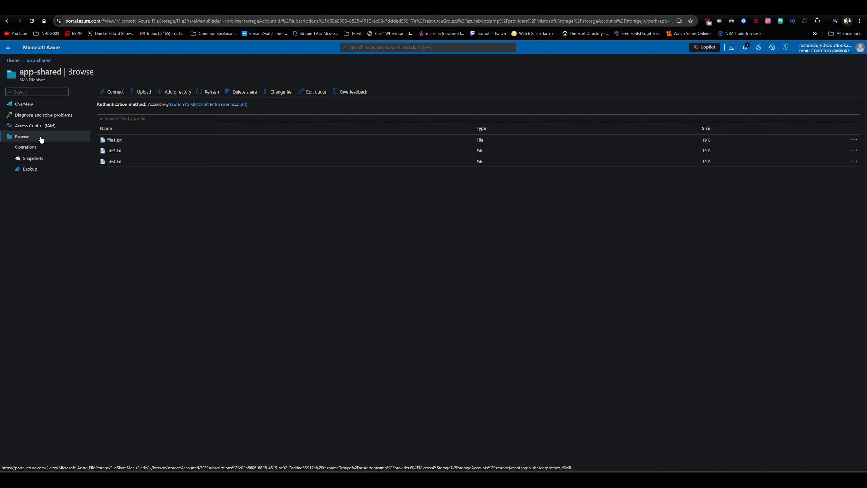
# Restore app-shared from the 7/3/2024, 7:48:49 PM recovery point to its original location, with conflicts set to Overwrite Existing
pyautogui.click(43, 173)
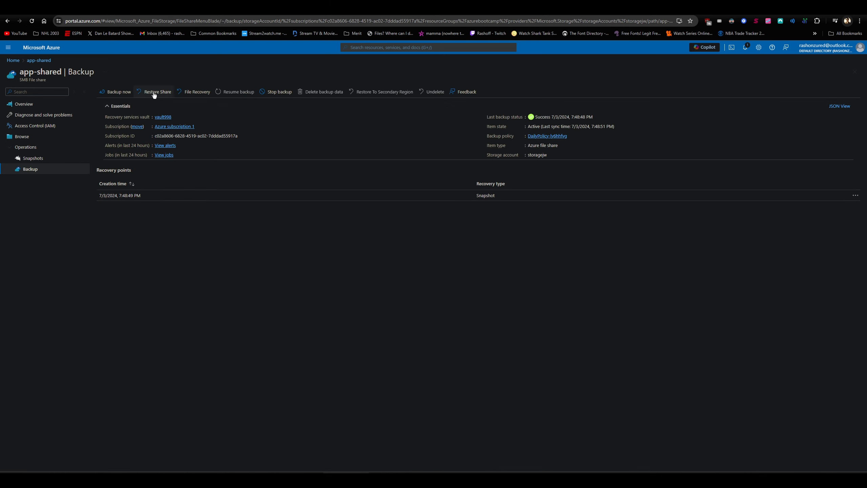
pyautogui.click(155, 93)
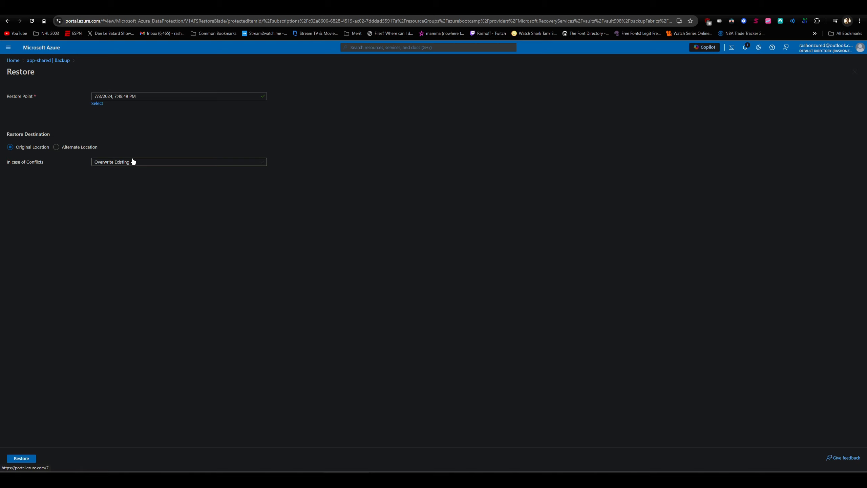
pyautogui.click(133, 162)
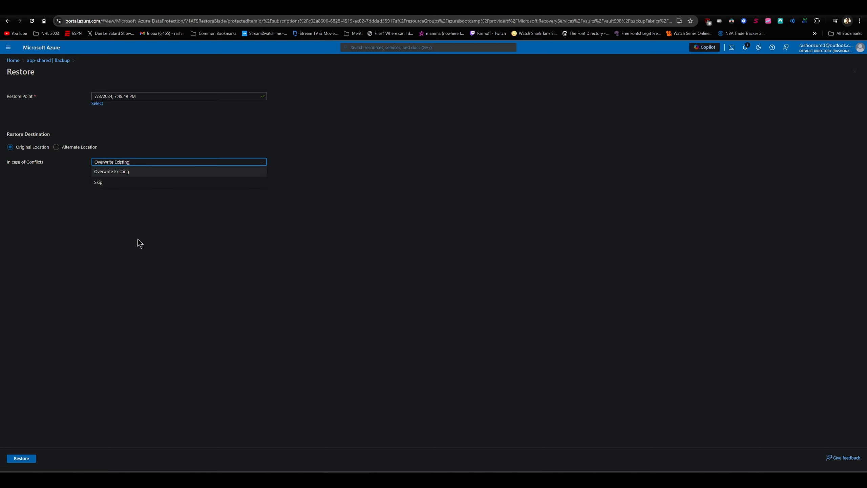
pyautogui.click(145, 267)
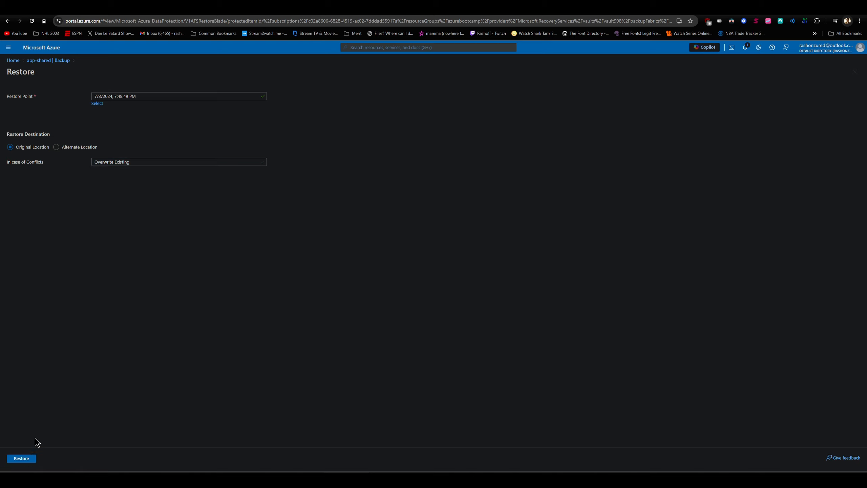
pyautogui.click(32, 461)
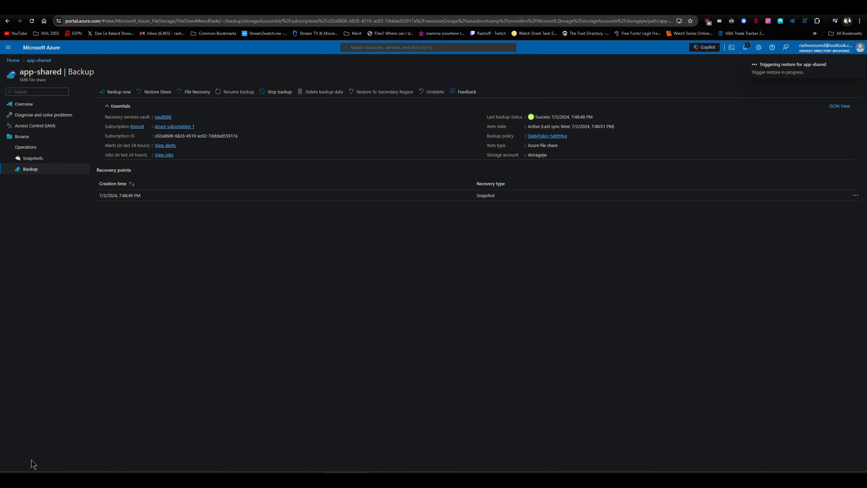
# Check the portal notifications for the app-shared restore and browse the files in the share
pyautogui.click(744, 49)
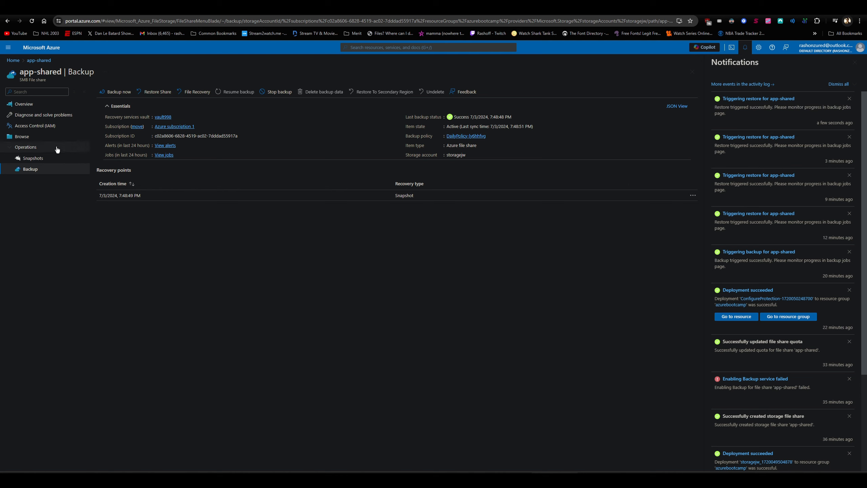
pyautogui.click(51, 138)
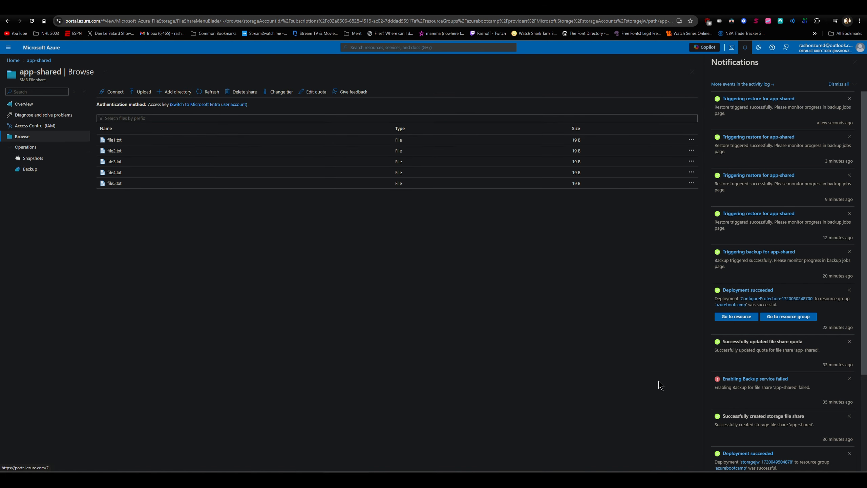
# List the restored files in the terminals with ls -ltr /mnt/app-shared/ on VM1 and ls -ltr on VM2, and return to the portal
pyautogui.click(651, 480)
pyautogui.click(662, 479)
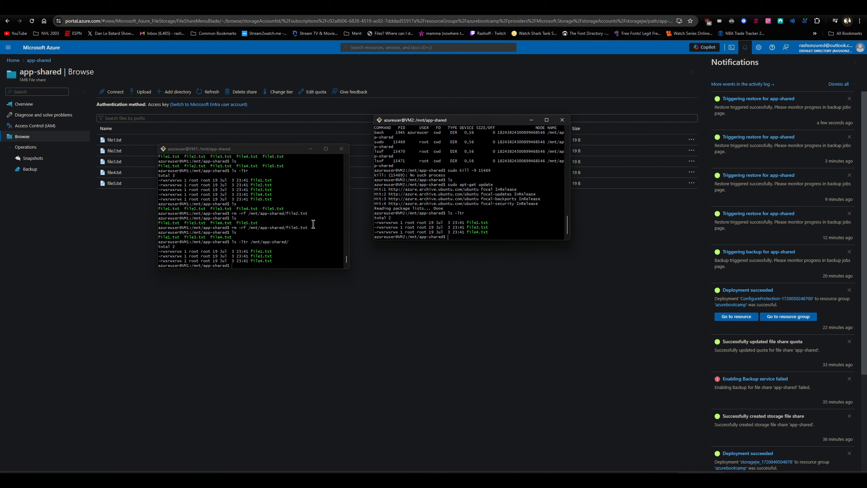
pyautogui.click(277, 266)
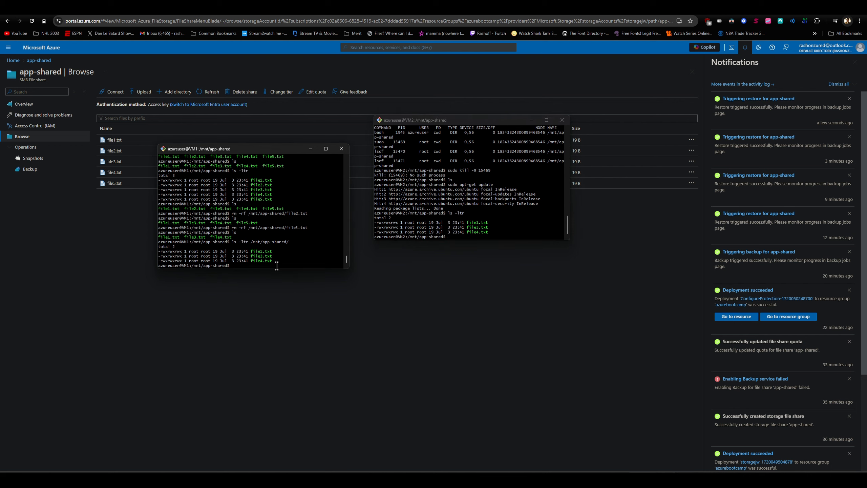
pyautogui.press('Up')
pyautogui.press('Return')
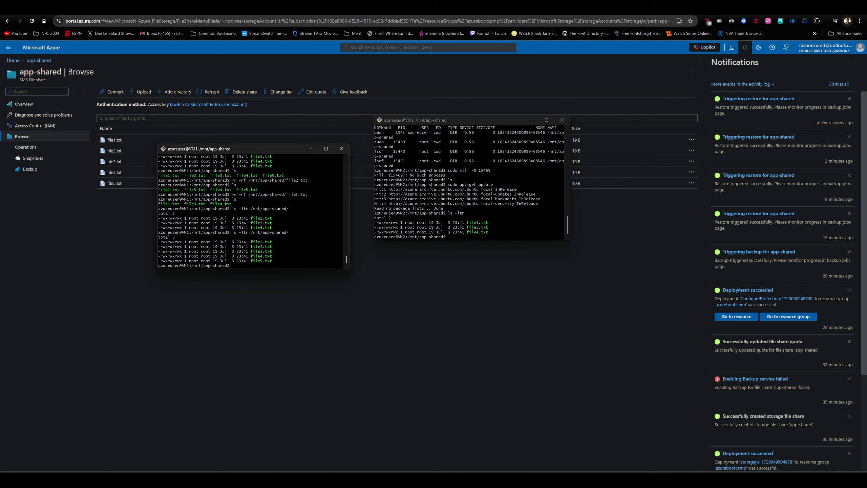
pyautogui.click(513, 221)
pyautogui.write('ls -ltr')
pyautogui.press('Return')
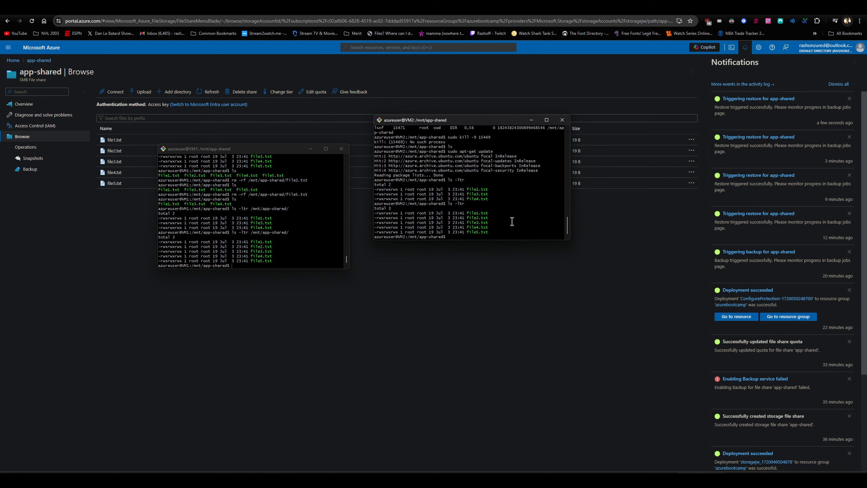
pyautogui.click(518, 86)
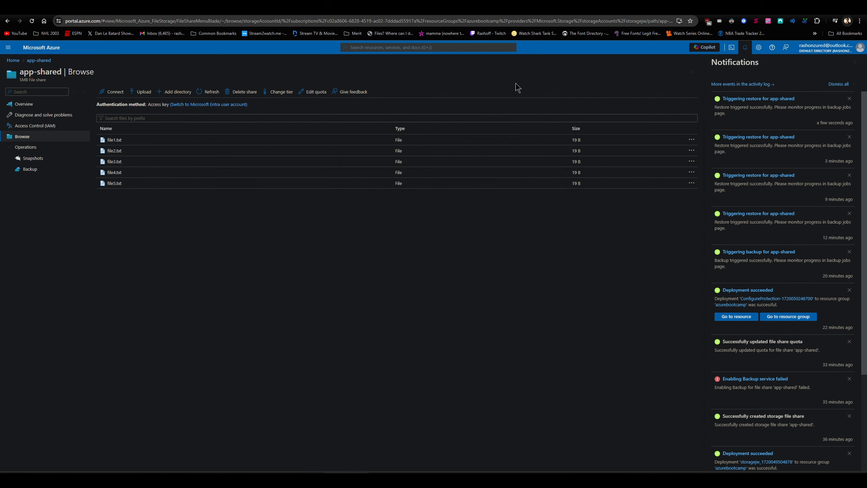
# Open Recovery Services vaults in a separate portal tab and view the backup jobs of vault998
pyautogui.click(140, 8)
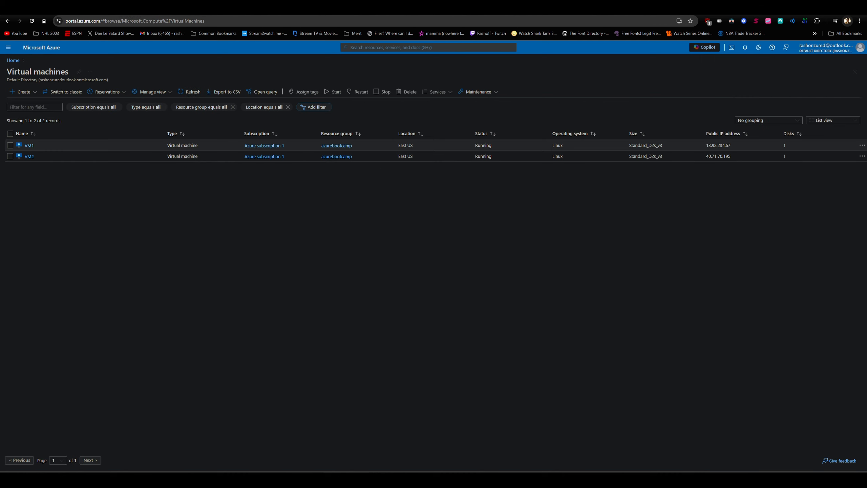
pyautogui.click(357, 48)
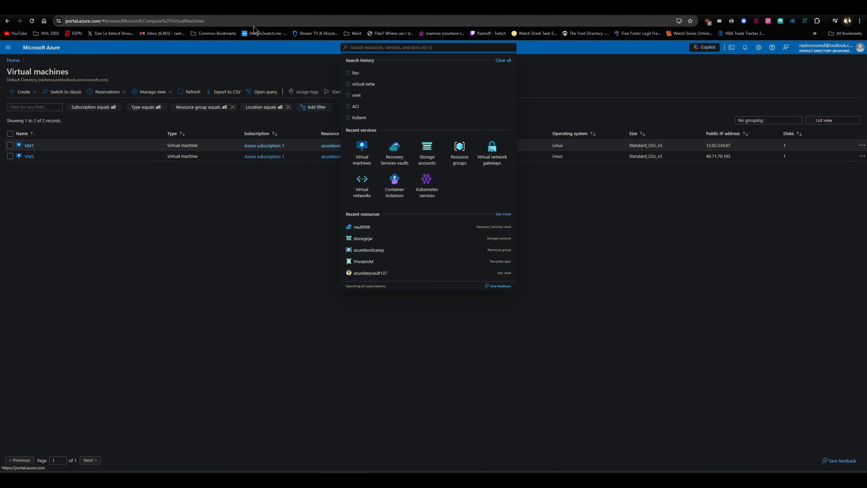
pyautogui.click(222, 8)
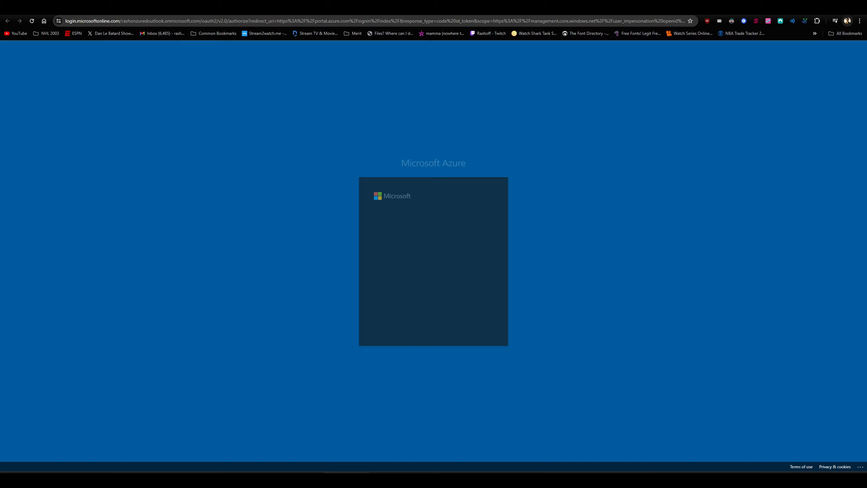
pyautogui.click(465, 241)
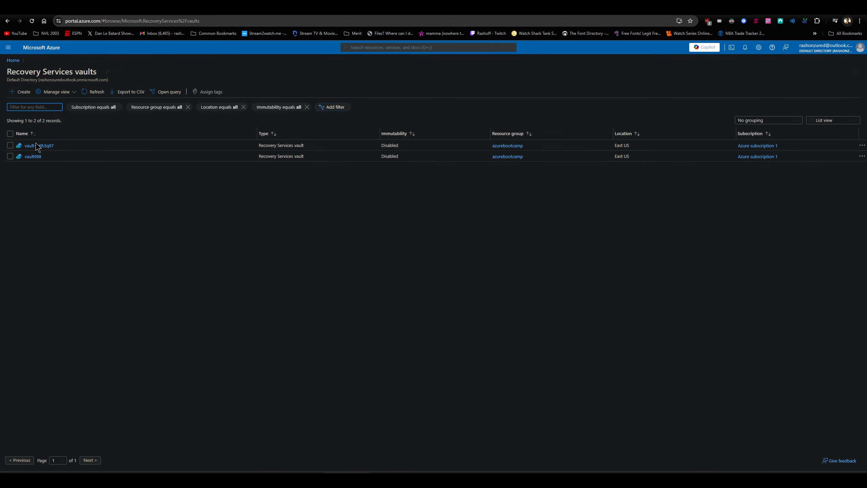
pyautogui.click(32, 157)
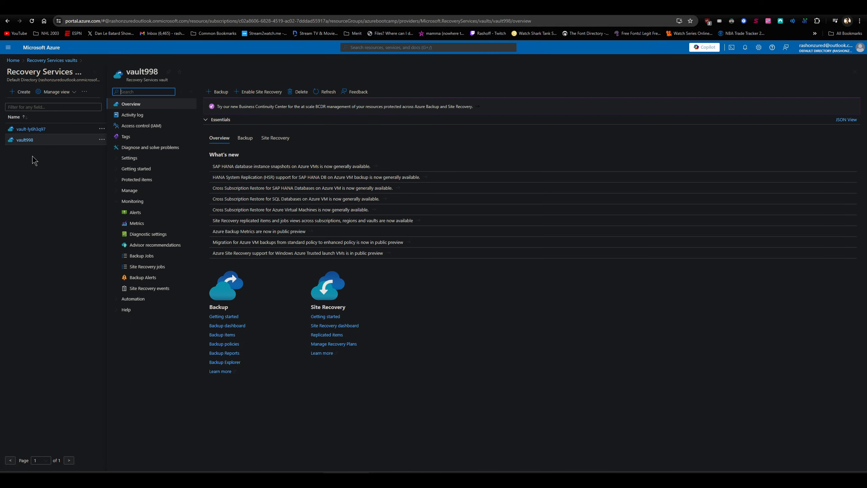
pyautogui.click(52, 108)
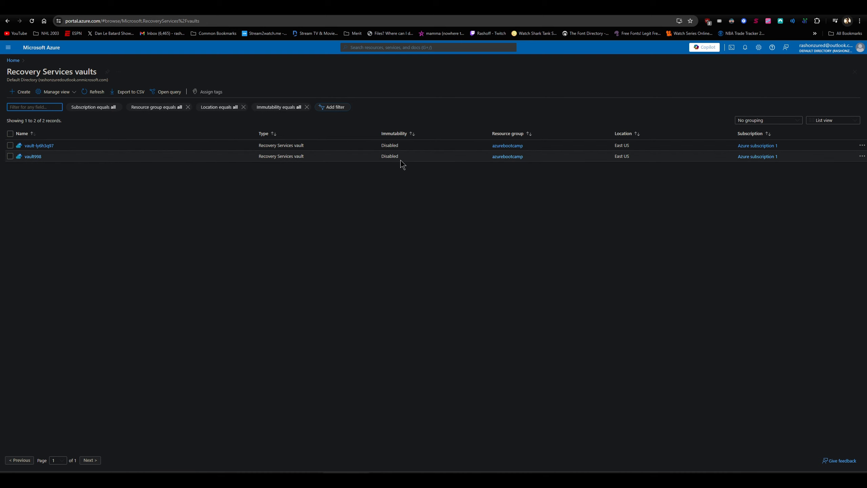
pyautogui.click(34, 157)
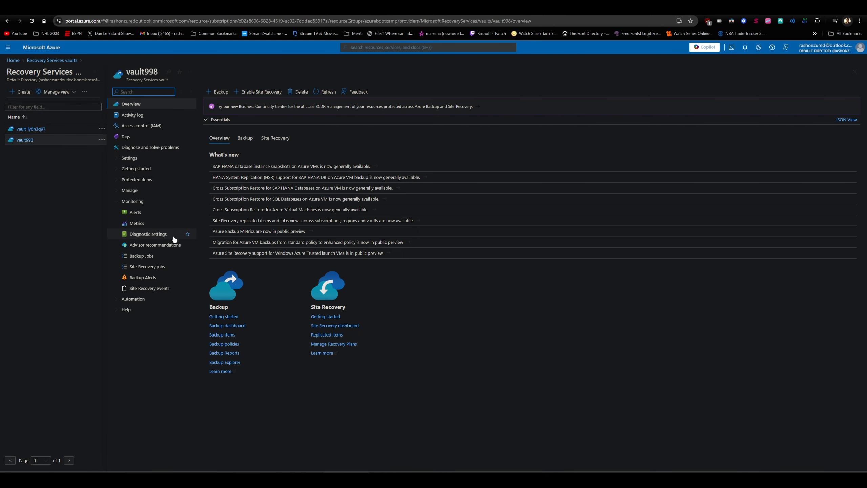
pyautogui.click(156, 259)
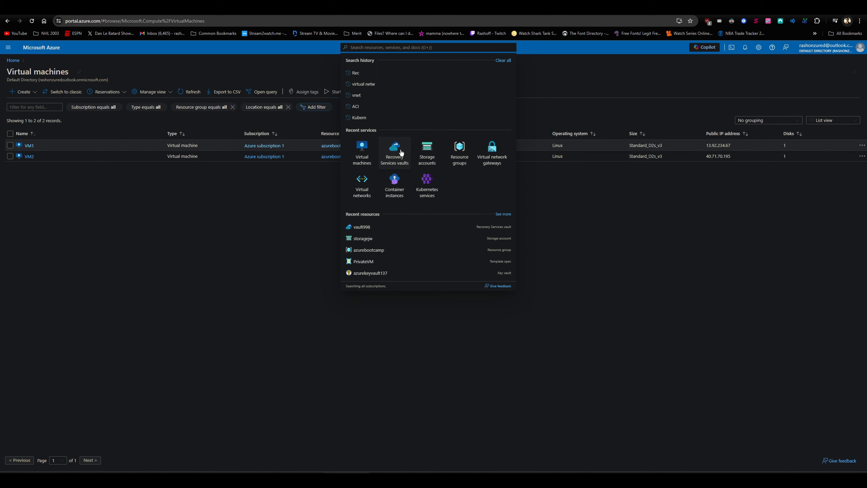
# Open the storagejw storage account, view its Locks settings and look through its Automation section
pyautogui.click(427, 158)
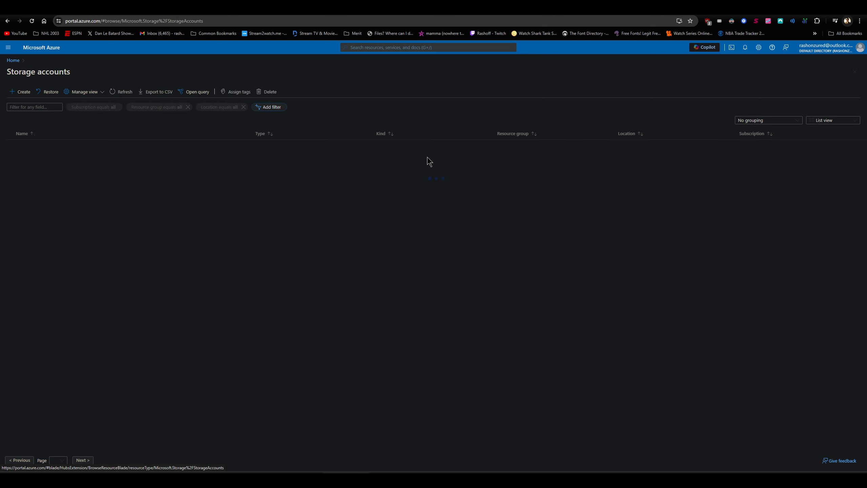
pyautogui.click(40, 146)
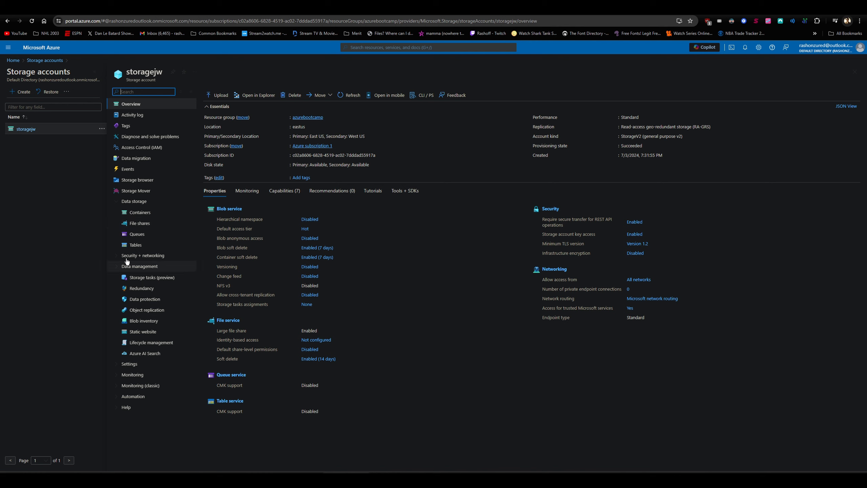
pyautogui.click(118, 202)
pyautogui.click(117, 225)
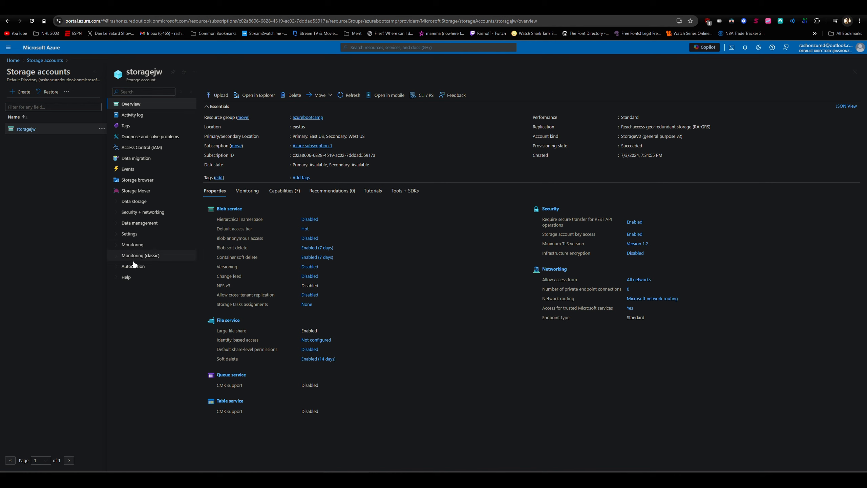
pyautogui.click(126, 234)
pyautogui.click(156, 302)
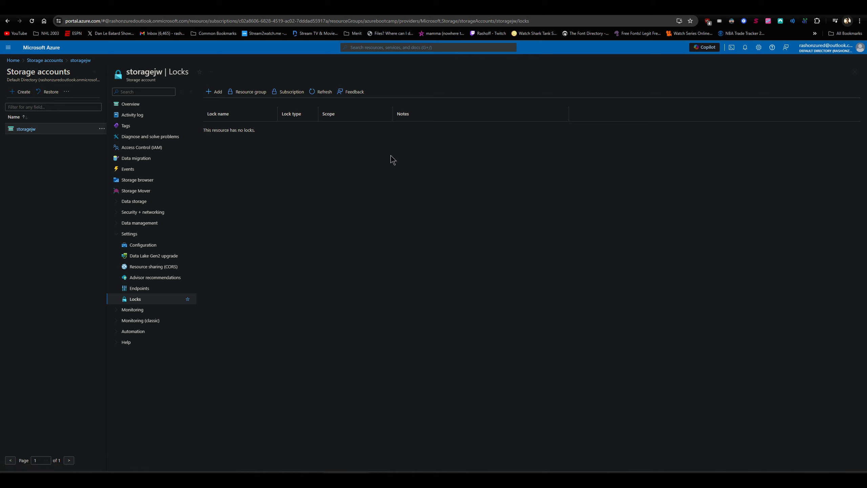
pyautogui.click(147, 332)
pyautogui.click(153, 355)
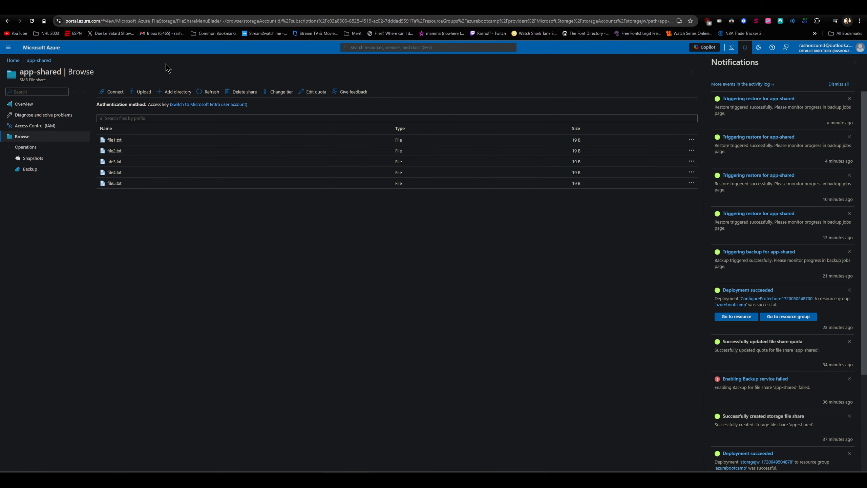
# Go to the virtual machines list from the app-shared portal page and open VM1
pyautogui.press('g')
pyautogui.press('/')
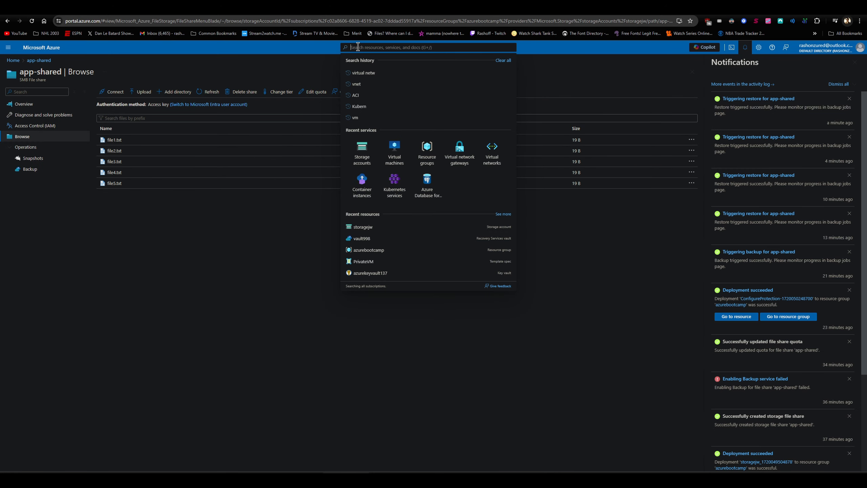
pyautogui.click(402, 163)
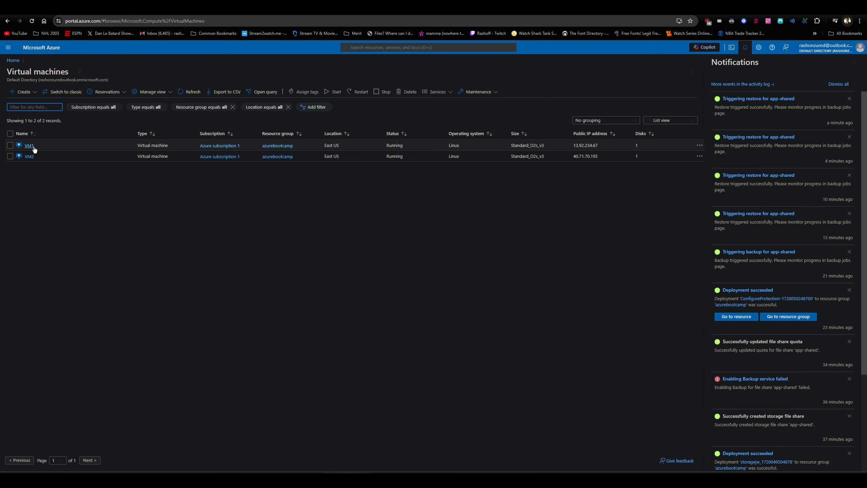
pyautogui.click(29, 146)
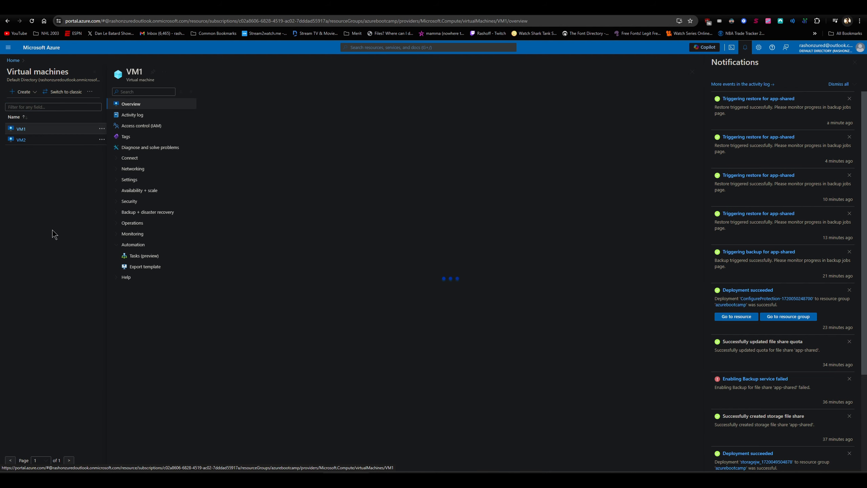